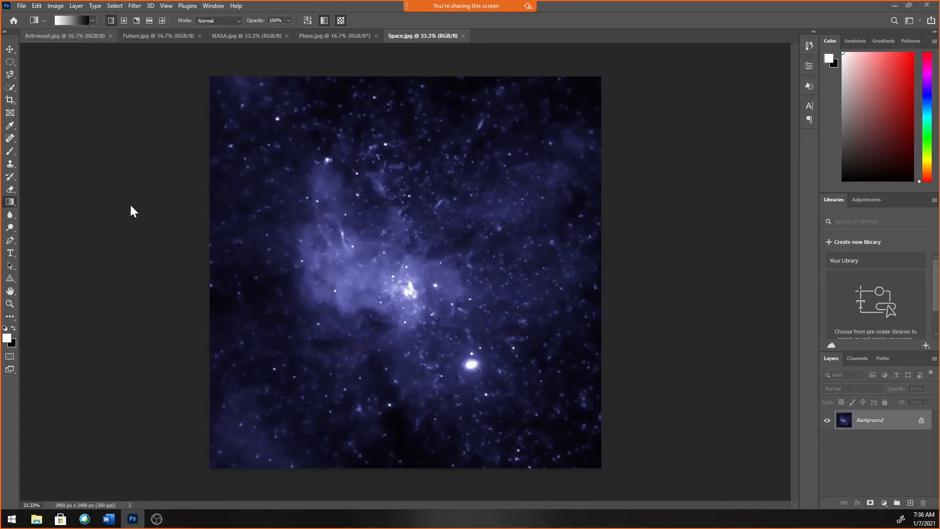
- Switch to the Astronaut image and select its black sky with the Magic Wand at a tolerance of 32
{"action": "key", "text": "ctrl+Tab"}
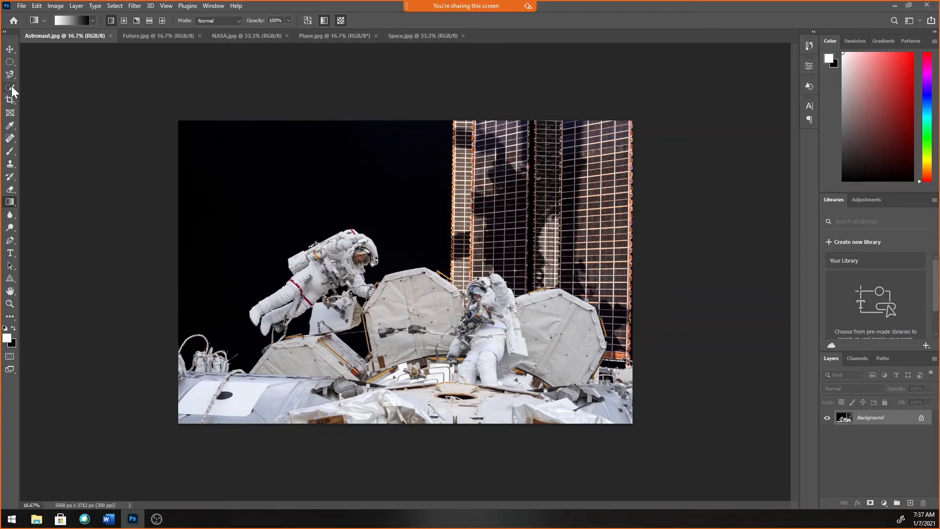
{"action": "mouse_move", "coordinate": [11, 86]}
{"action": "left_mouse_down"}
{"action": "mouse_move", "coordinate": [34, 89]}
{"action": "mouse_move", "coordinate": [11, 89]}
{"action": "left_mouse_up"}
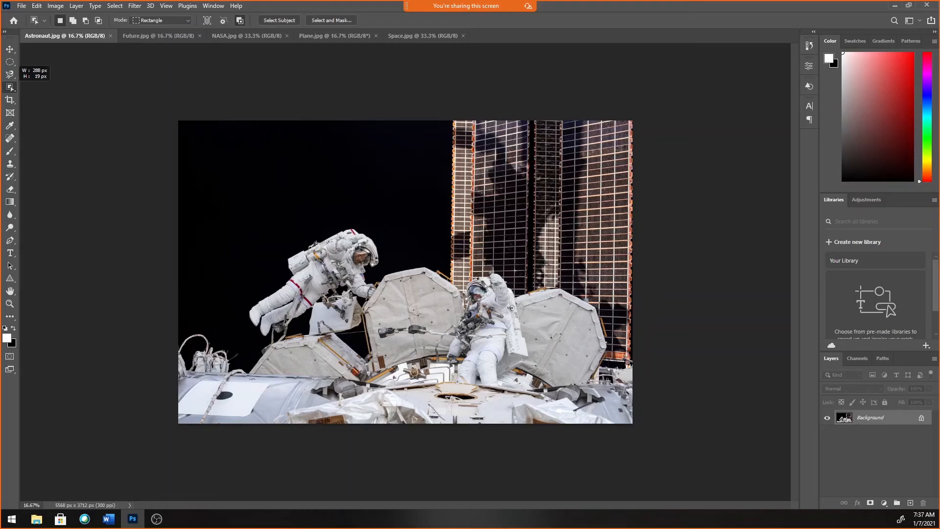
{"action": "right_click", "coordinate": [8, 91]}
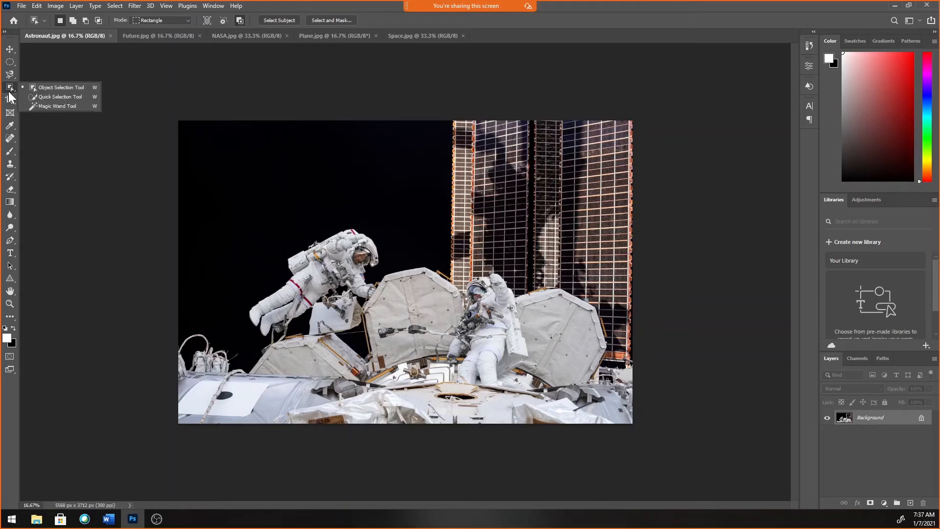
{"action": "left_click", "coordinate": [59, 105]}
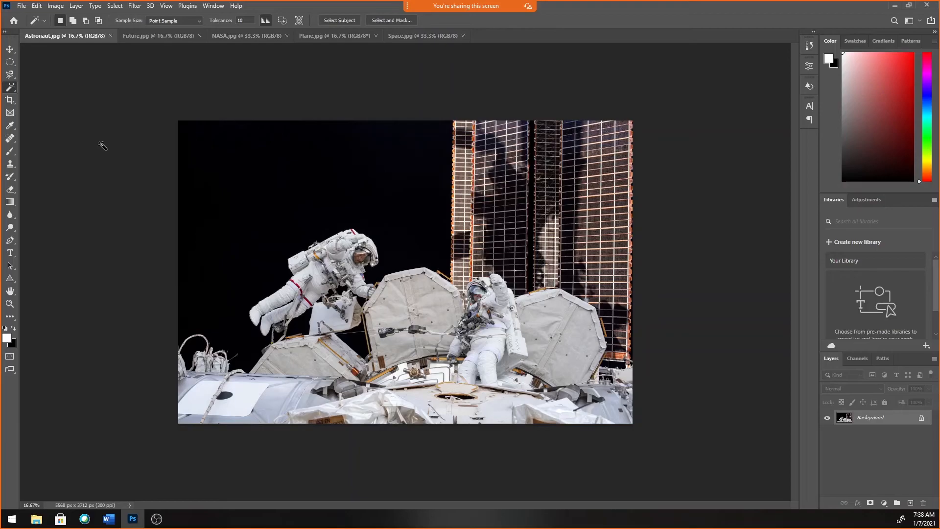
{"action": "key", "text": "Return"}
{"action": "type", "text": "32"}
{"action": "left_click", "coordinate": [248, 187]}
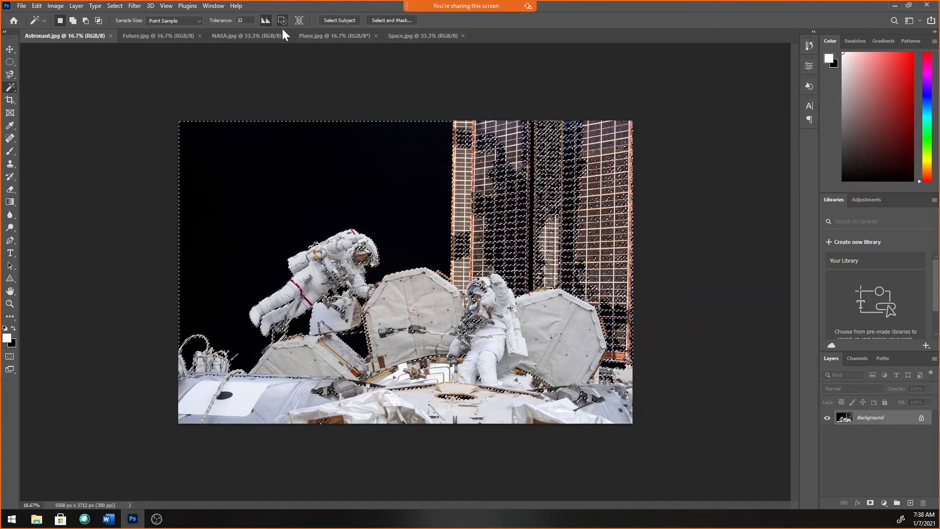
- Clear the selection and sample the black sky again with the Magic Wand at tolerance 32
{"action": "key", "text": "ctrl+d"}
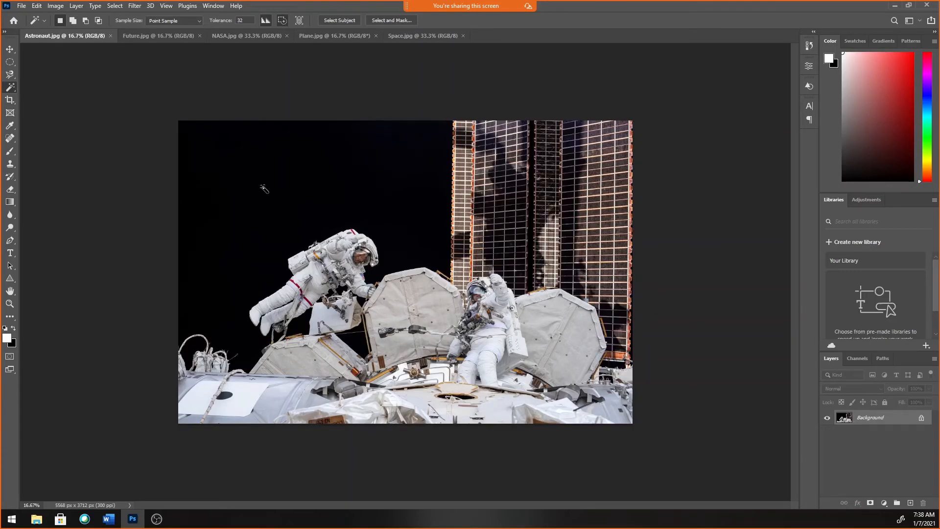
{"action": "left_click", "coordinate": [262, 187]}
{"action": "key", "text": "ctrl+d"}
{"action": "left_click", "coordinate": [262, 199]}
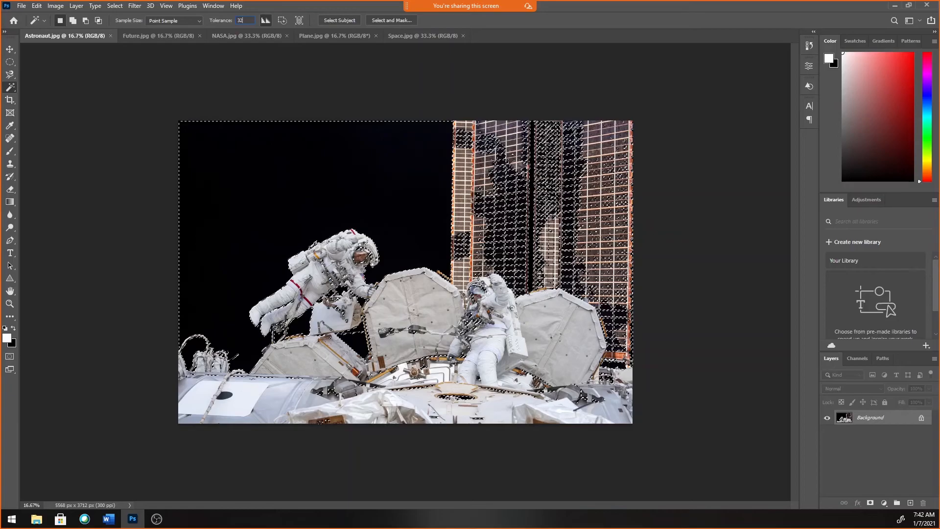
- Try the Magic Wand on the black sky with a tolerance of 10 and one of 5
{"action": "type", "text": "10"}
{"action": "left_click", "coordinate": [276, 197]}
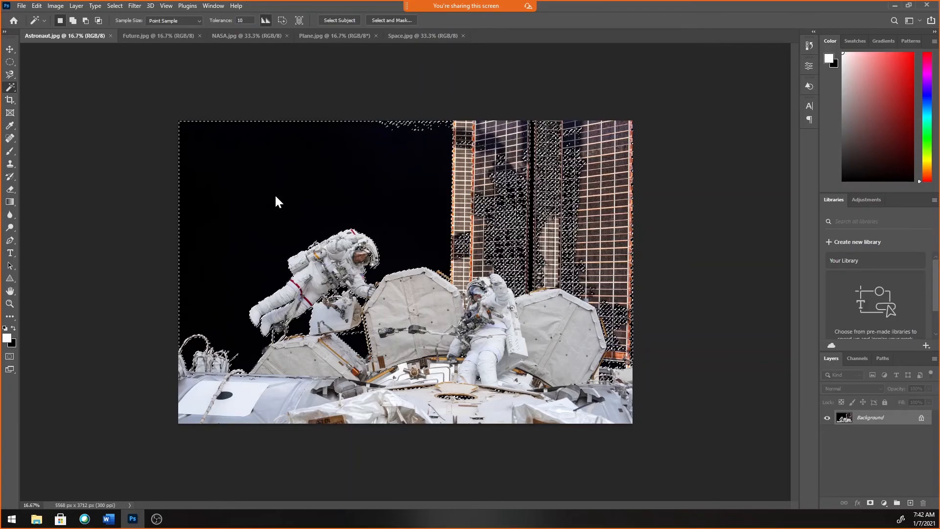
{"action": "key", "text": "Return"}
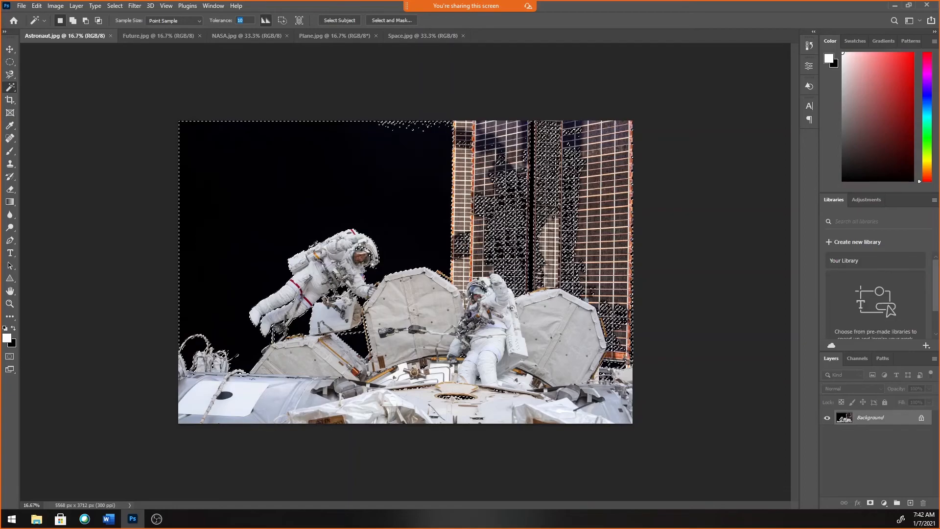
{"action": "type", "text": "5"}
{"action": "left_click", "coordinate": [270, 187]}
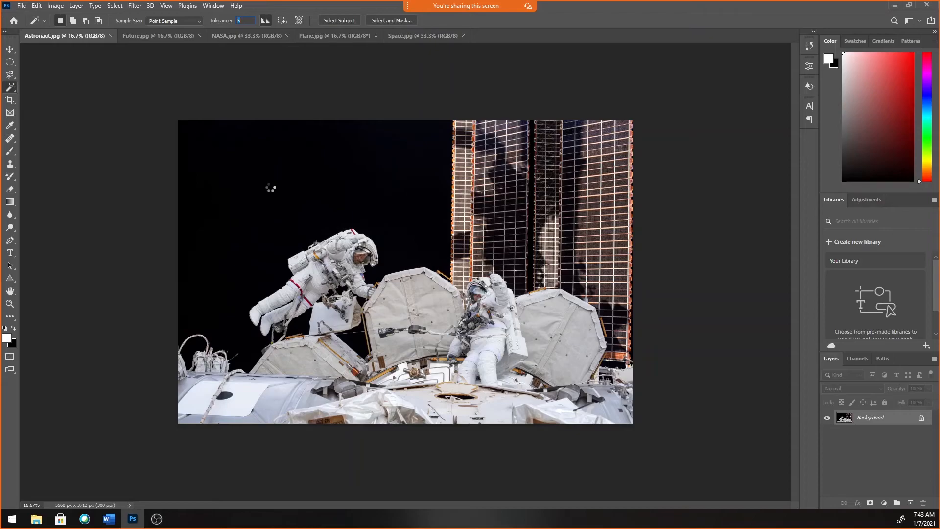
- Reselect the black sky at tolerance 10 and subtract the solar panel areas with the Quick Selection tool
{"action": "type", "text": "10"}
{"action": "left_click", "coordinate": [312, 161]}
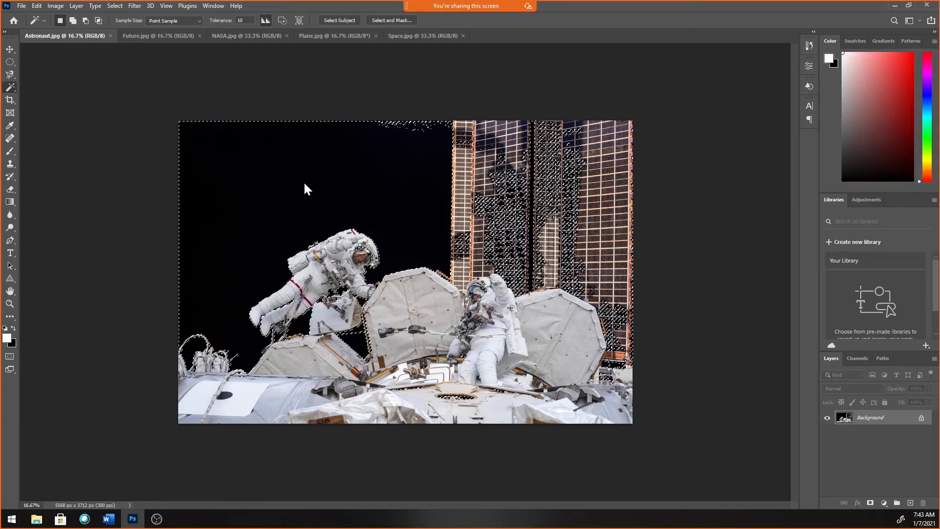
{"action": "right_click", "coordinate": [11, 88]}
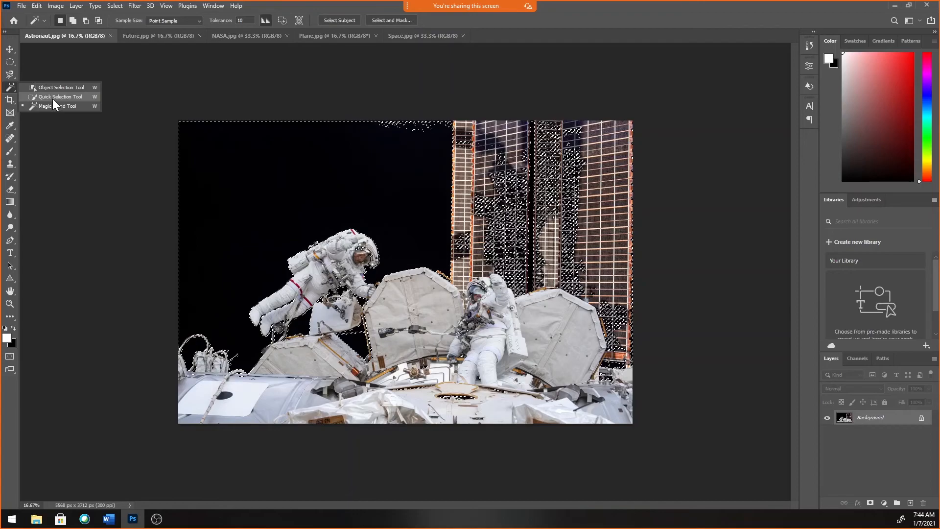
{"action": "left_click", "coordinate": [52, 98]}
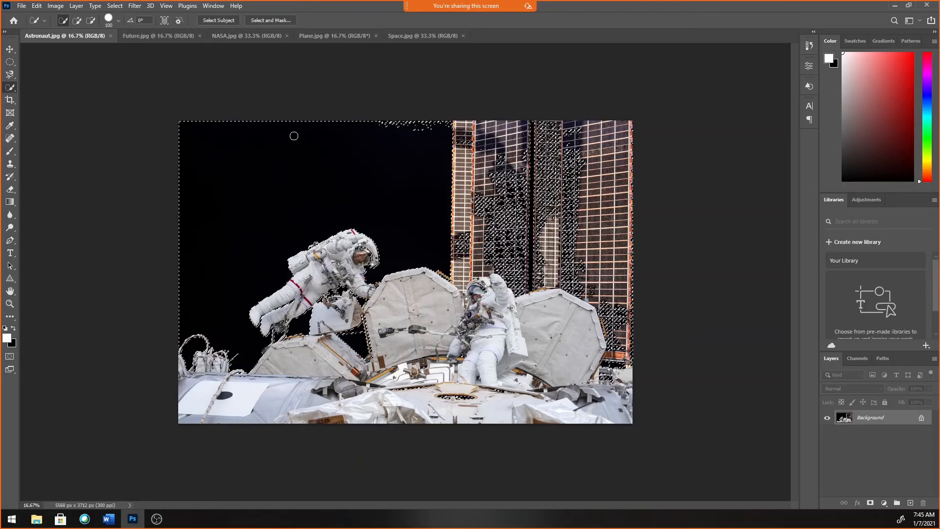
{"action": "key", "text": "alt"}
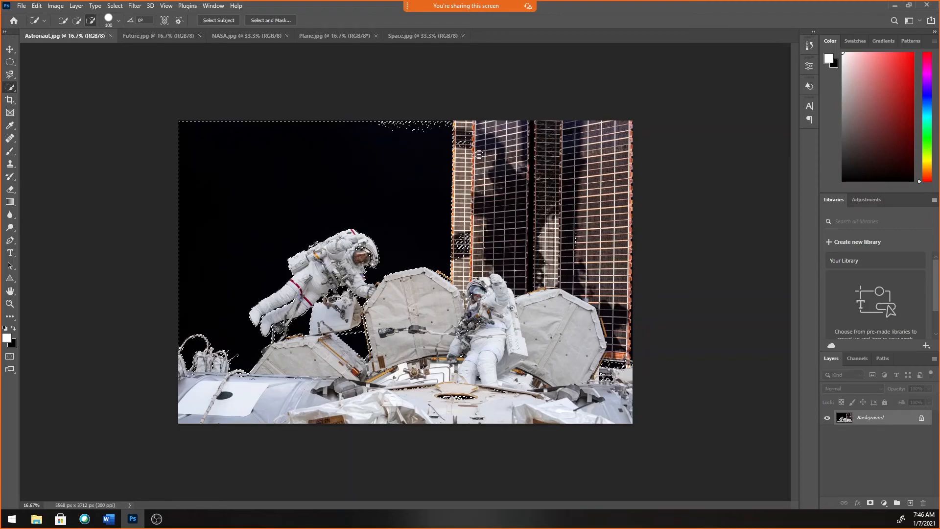
{"action": "left_click", "coordinate": [465, 140]}
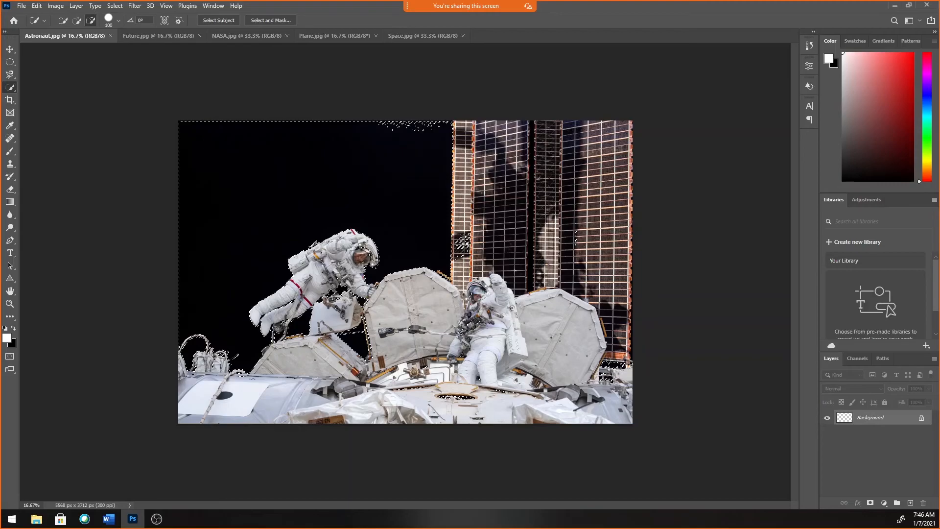
{"action": "left_click", "coordinate": [462, 245]}
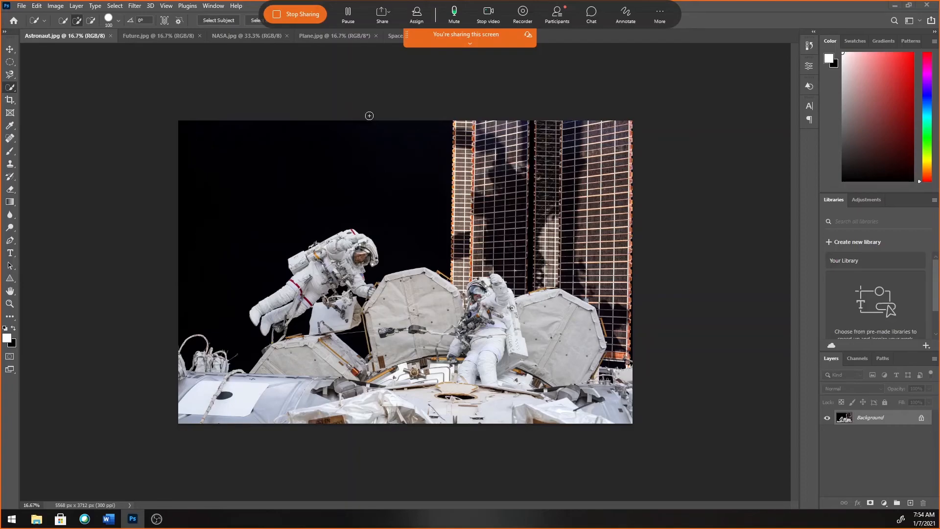
- Select the black sky around the astronauts with the Quick Selection tool and turn it into a layer mask
{"action": "left_click_drag", "start_coordinate": [369, 128], "coordinate": [385, 126]}
{"action": "mouse_move", "coordinate": [383, 123]}
{"action": "left_mouse_down"}
{"action": "mouse_move", "coordinate": [448, 124]}
{"action": "mouse_move", "coordinate": [394, 133]}
{"action": "mouse_move", "coordinate": [428, 133]}
{"action": "left_mouse_up"}
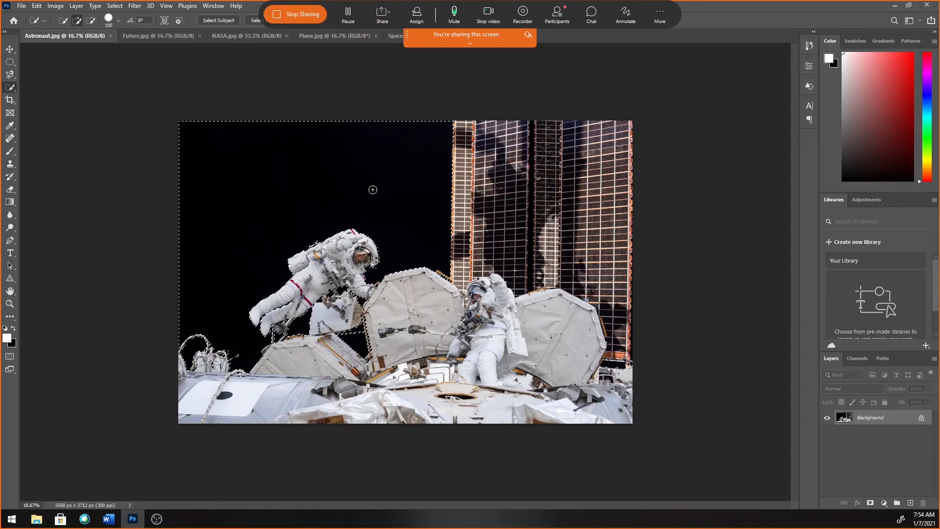
{"action": "left_click", "coordinate": [871, 501]}
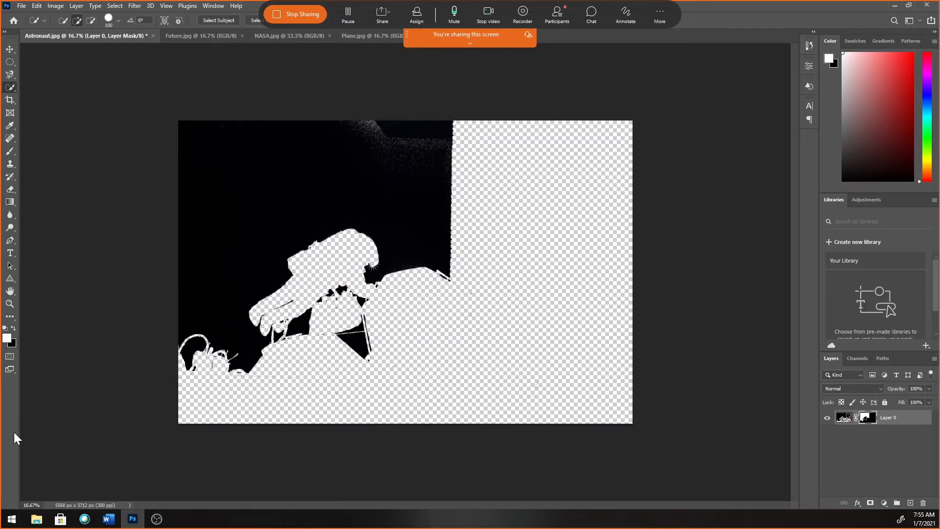
- Invert the layer mask to hide the black sky and show the astronauts and station
{"action": "left_click", "coordinate": [157, 519]}
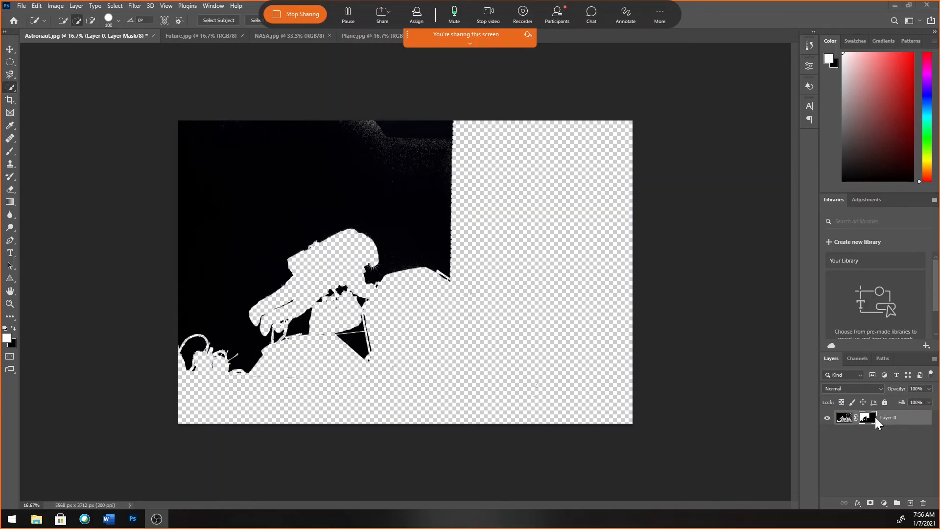
{"action": "left_click_drag", "start_coordinate": [873, 418], "coordinate": [874, 419]}
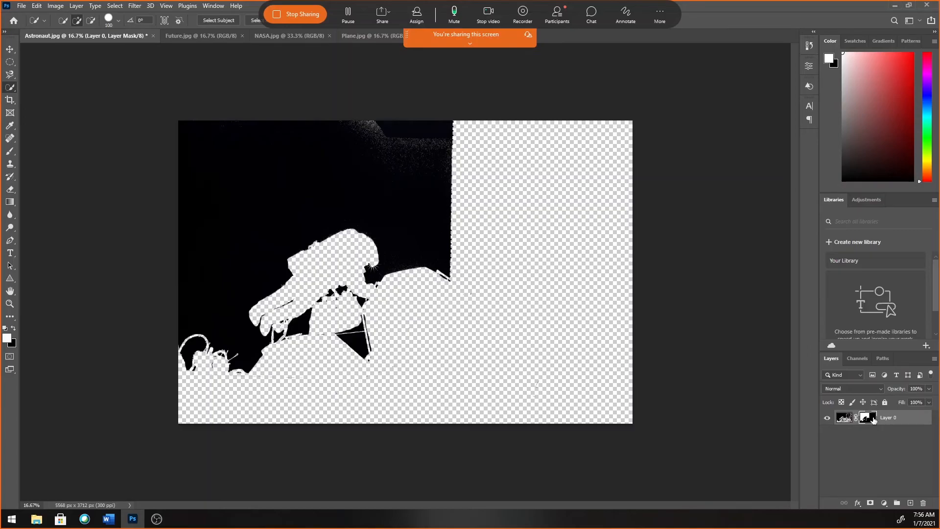
{"action": "left_click", "coordinate": [873, 418], "text": "alt"}
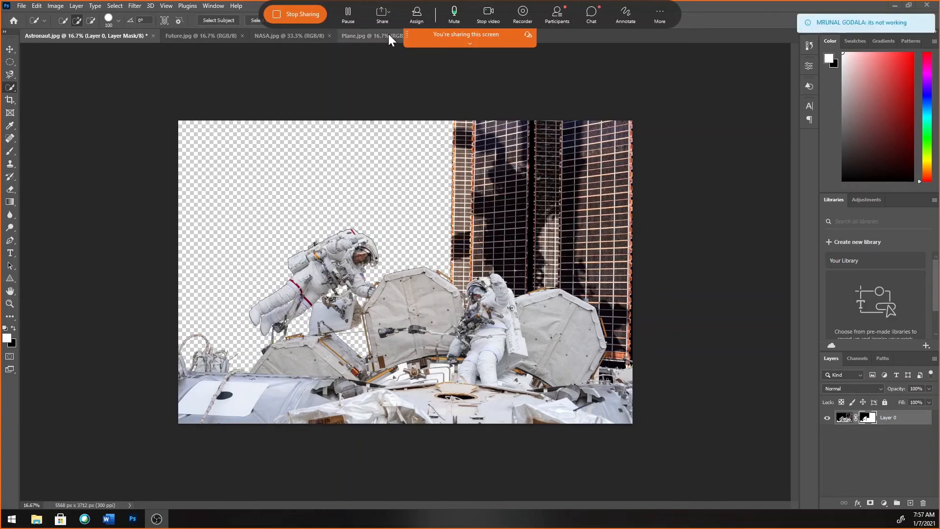
{"action": "left_click", "coordinate": [471, 43]}
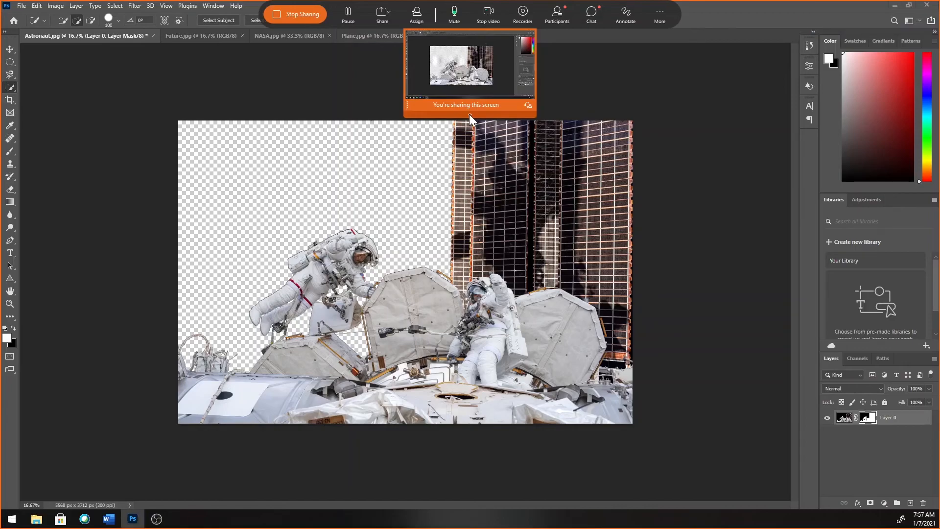
{"action": "left_click", "coordinate": [469, 114]}
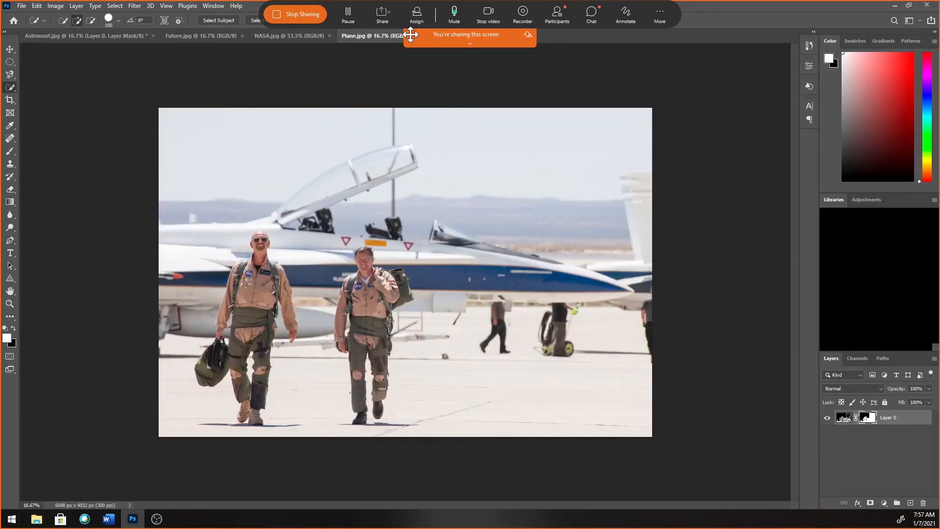
{"action": "left_click_drag", "start_coordinate": [411, 34], "coordinate": [525, 29]}
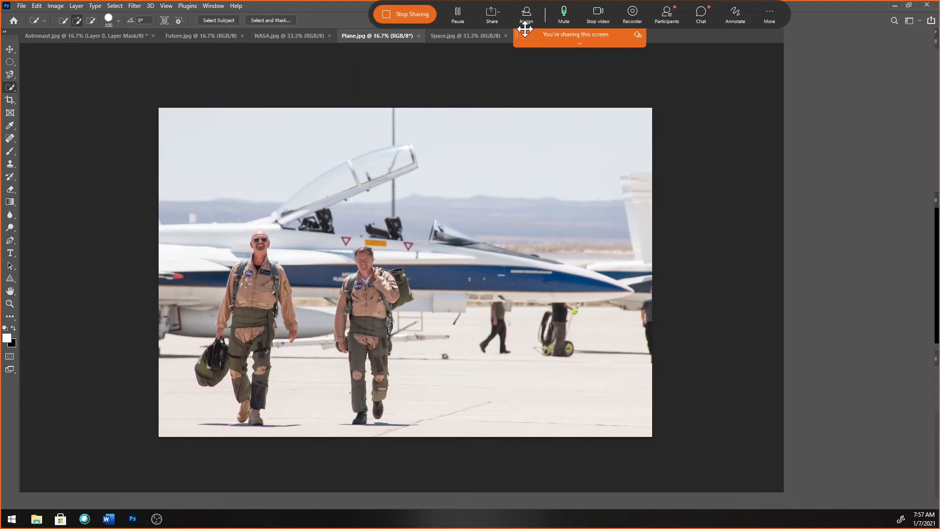
{"action": "key", "text": "Tab"}
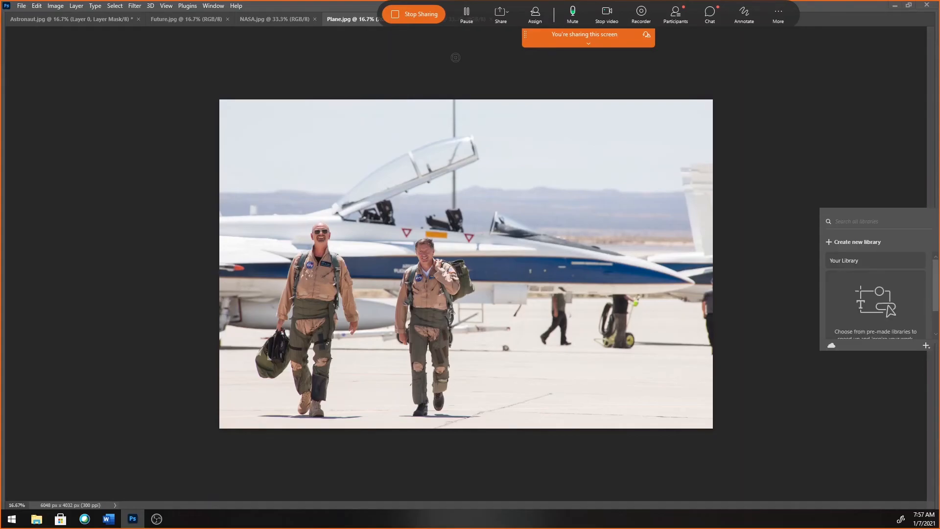
{"action": "key", "text": "shift+Tab"}
{"action": "key", "text": "Tab"}
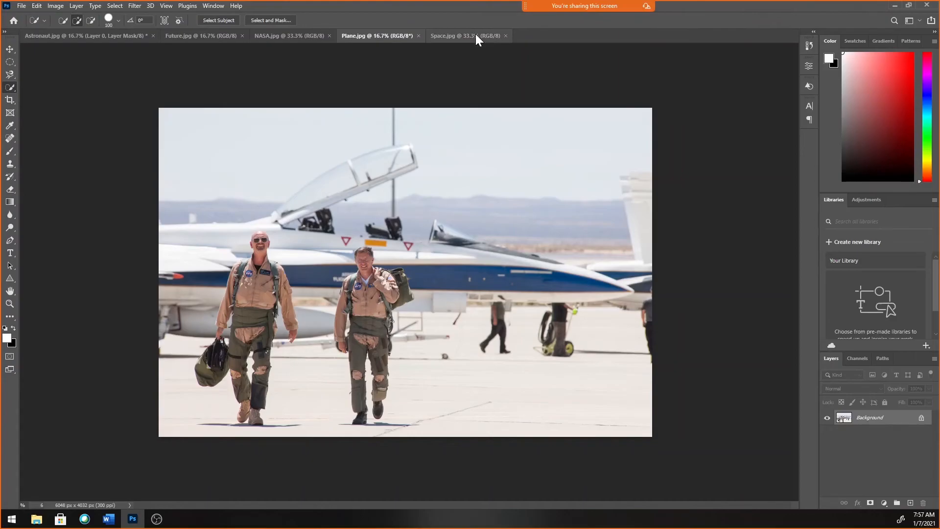
- Switch to the Space.jpg image and unlock its Background layer
{"action": "left_click", "coordinate": [476, 39]}
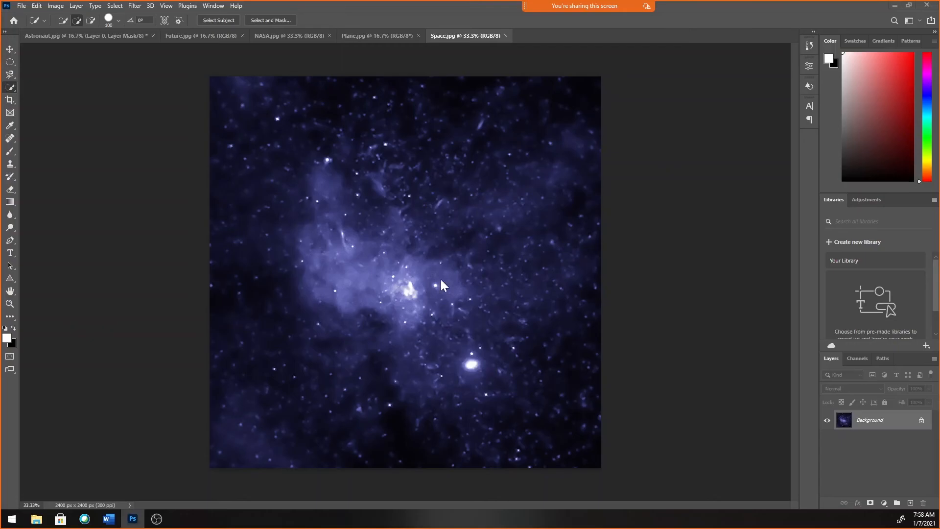
{"action": "left_click", "coordinate": [924, 423]}
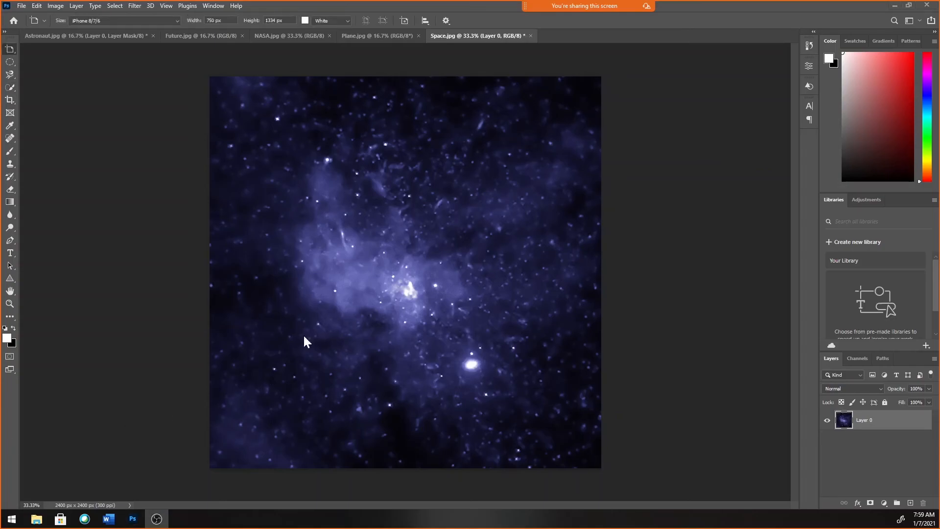
{"action": "left_click", "coordinate": [344, 272]}
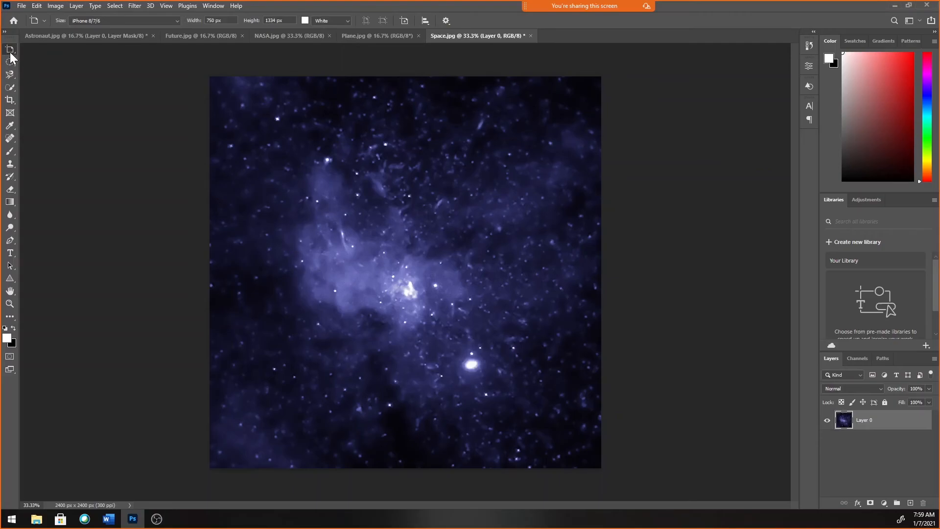
- Copy the space image into the Astronaut document with the Move tool and position it over the transparent sky area
{"action": "right_click", "coordinate": [11, 52]}
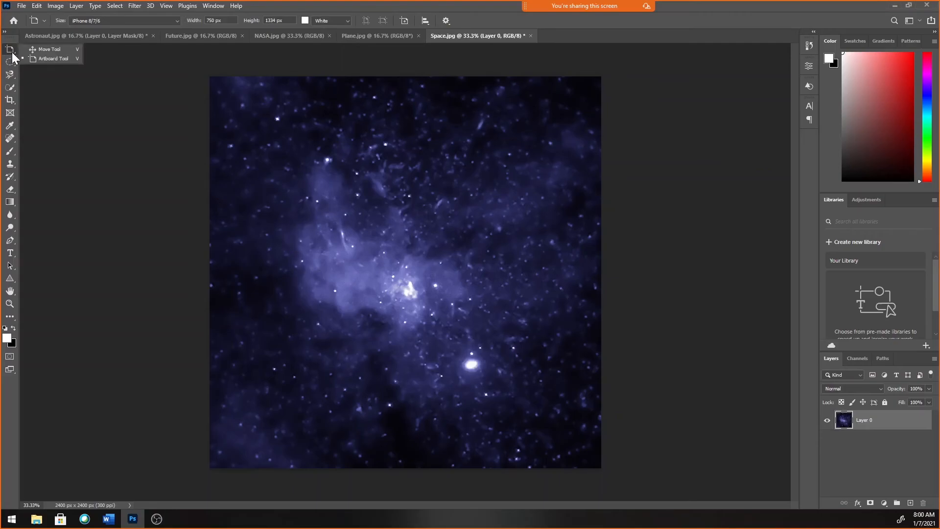
{"action": "left_click", "coordinate": [47, 58]}
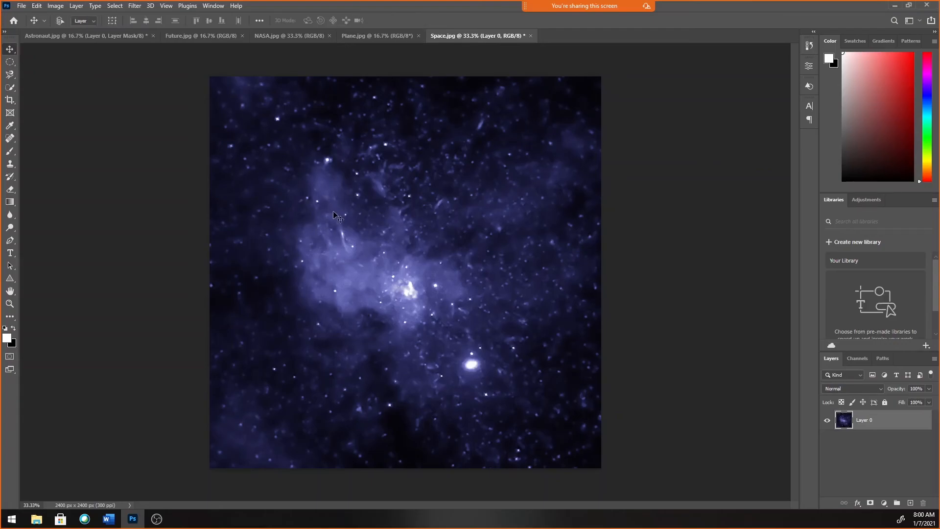
{"action": "left_click_drag", "start_coordinate": [368, 254], "coordinate": [126, 37]}
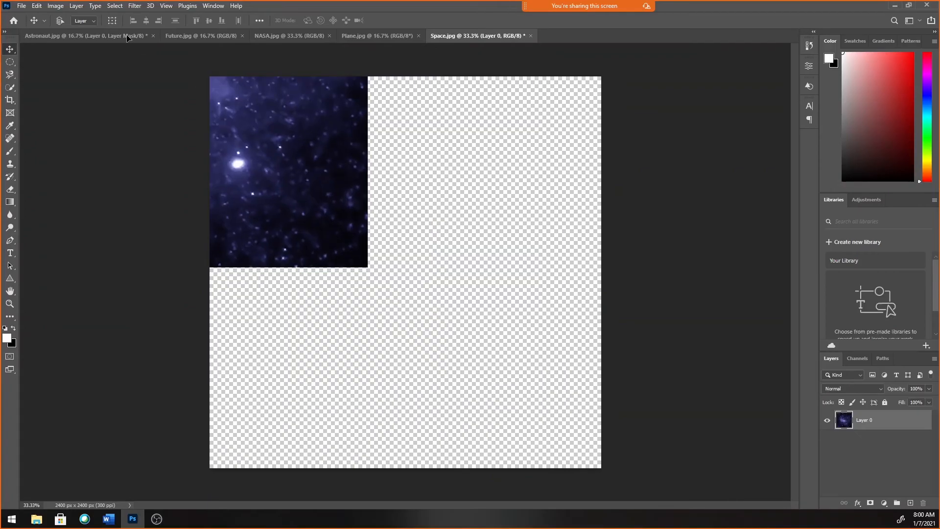
{"action": "left_click_drag", "start_coordinate": [127, 37], "coordinate": [275, 191]}
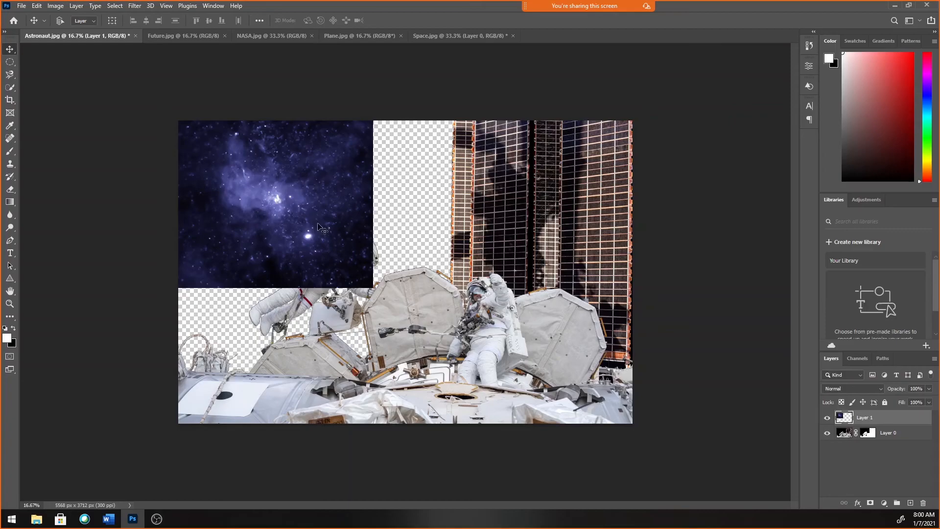
{"action": "left_click_drag", "start_coordinate": [317, 224], "coordinate": [365, 278]}
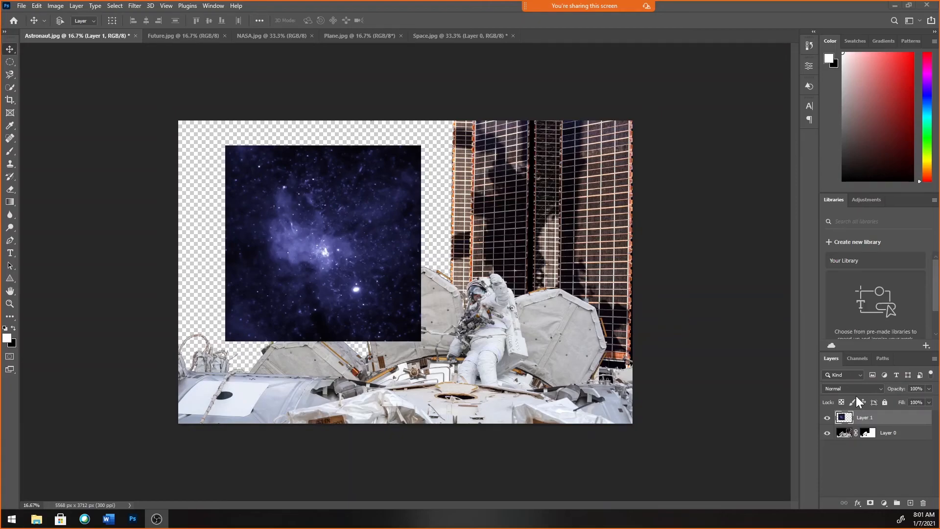
{"action": "left_click", "coordinate": [862, 446]}
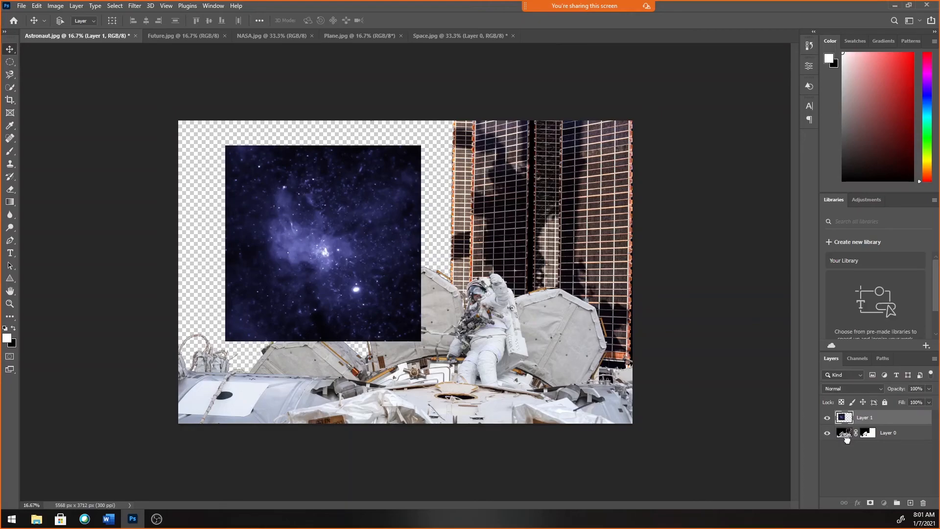
- Place the space layer beneath the masked astronaut layer and scale it to about 159% so it fills the transparent sky
{"action": "left_click_drag", "start_coordinate": [847, 439], "coordinate": [847, 442]}
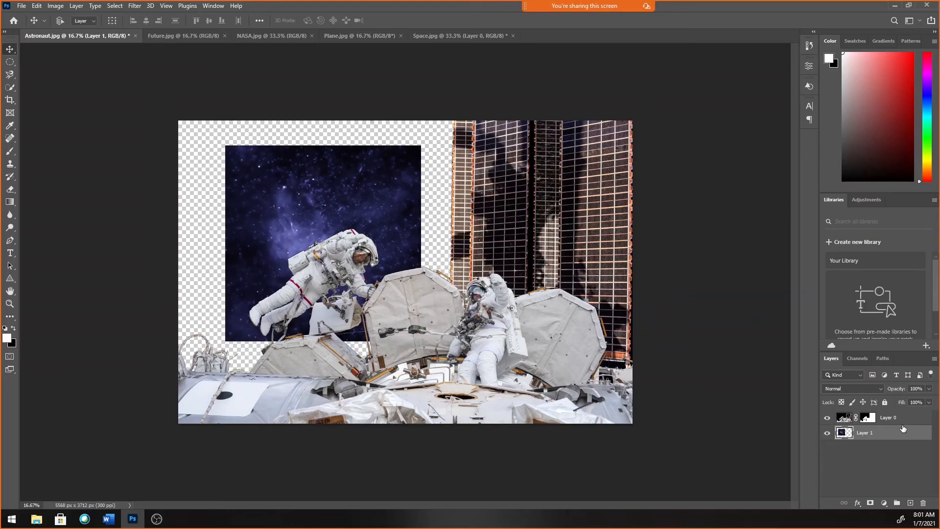
{"action": "key", "text": "alt+Tab"}
{"action": "key", "text": "ctrl+t"}
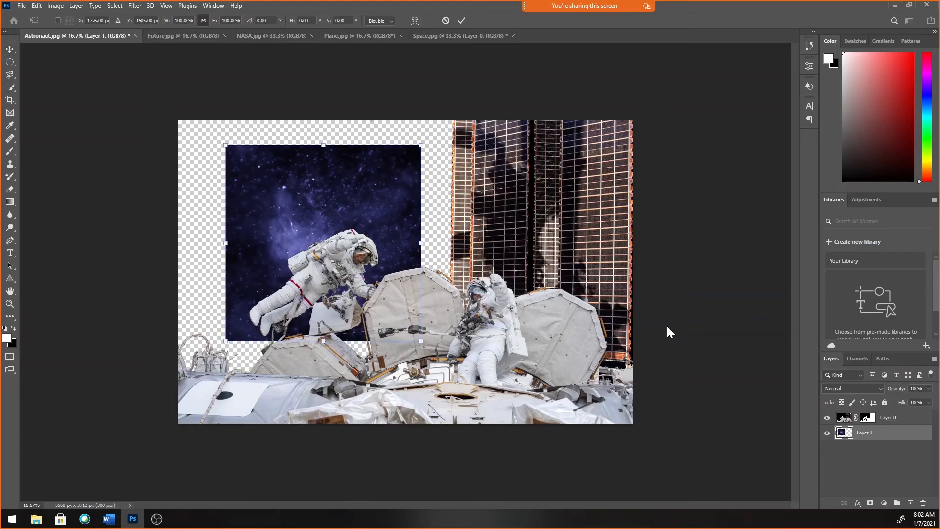
{"action": "left_click_drag", "start_coordinate": [224, 146], "coordinate": [159, 109]}
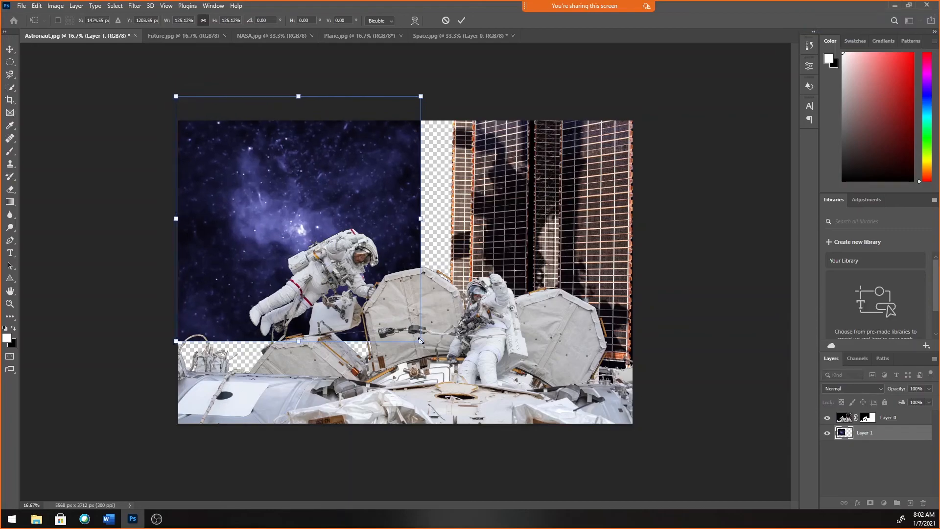
{"action": "left_click_drag", "start_coordinate": [421, 340], "coordinate": [488, 406]}
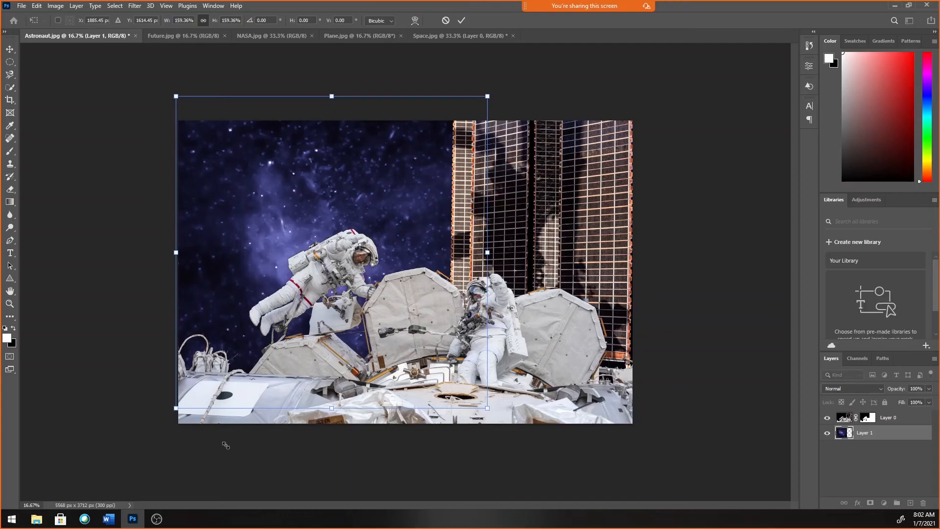
{"action": "key", "text": "Return"}
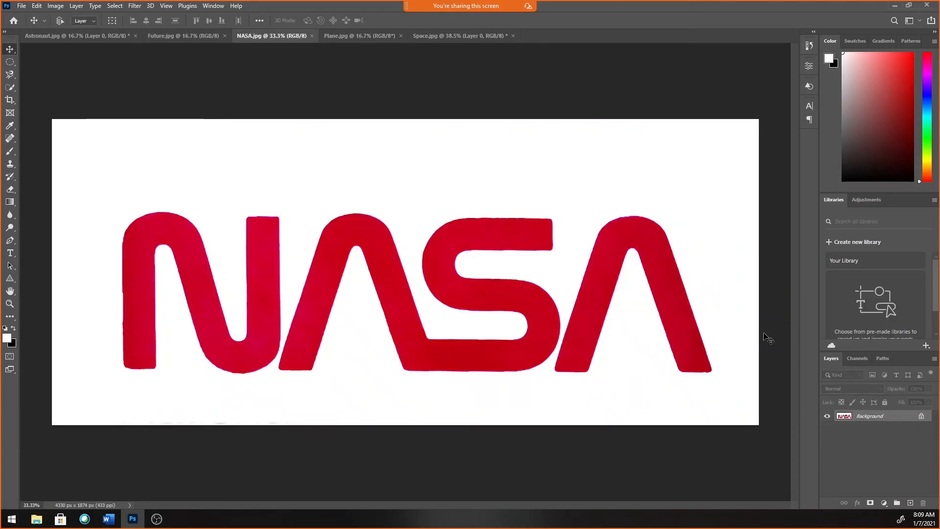
- Unlock the background of NASA.jpg, copy it into the Astronaut document and center the logo over the photo
{"action": "left_click", "coordinate": [922, 416]}
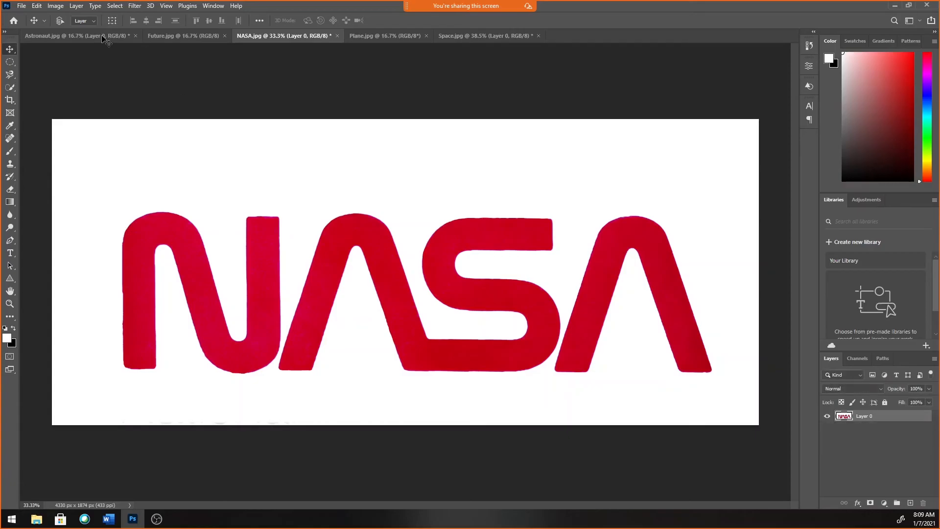
{"action": "left_click_drag", "start_coordinate": [104, 39], "coordinate": [297, 197]}
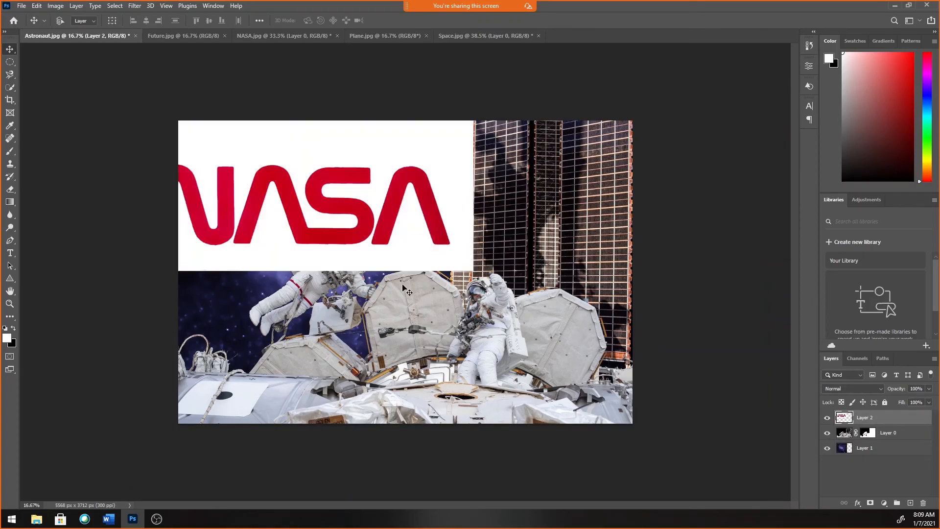
{"action": "left_click_drag", "start_coordinate": [386, 228], "coordinate": [457, 255]}
{"action": "left_click_drag", "start_coordinate": [458, 255], "coordinate": [458, 255]}
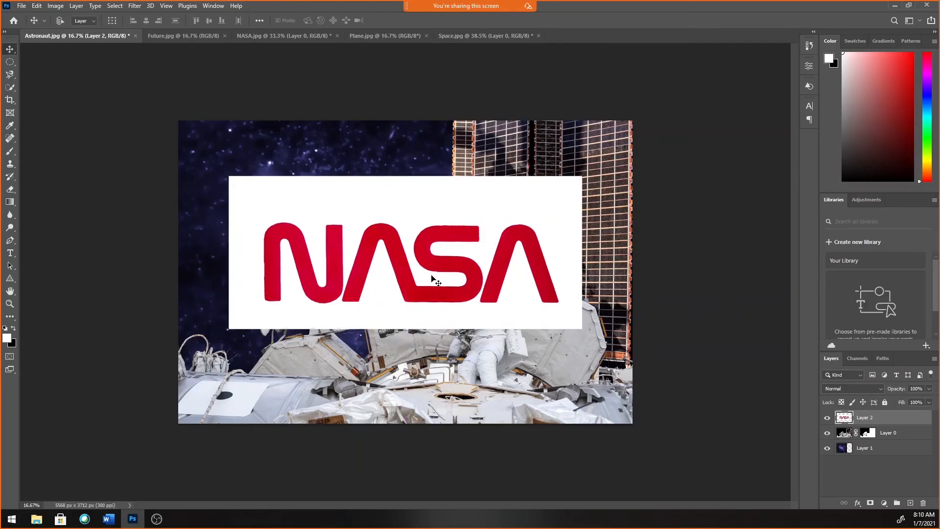
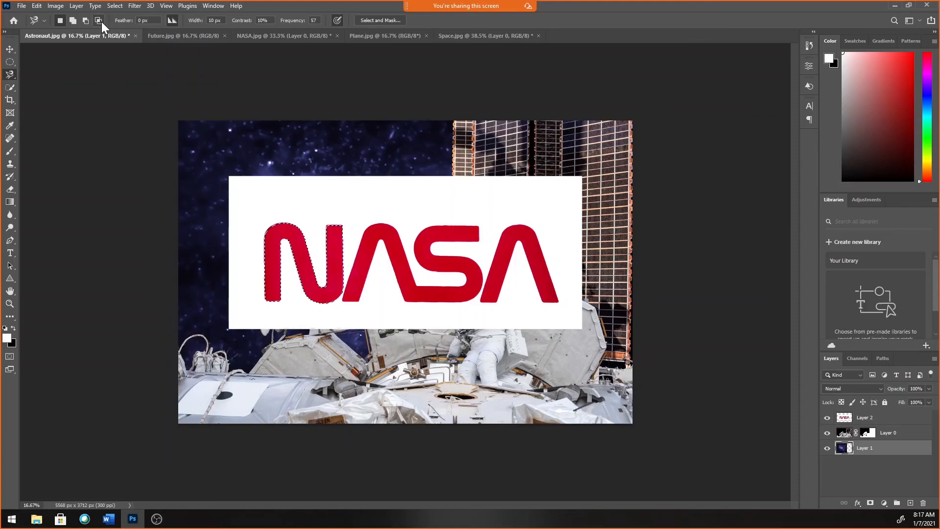
- Add the remaining letters A, S and A of the NASA logo to the selection with the Magnetic Lasso
{"action": "left_click", "coordinate": [73, 21]}
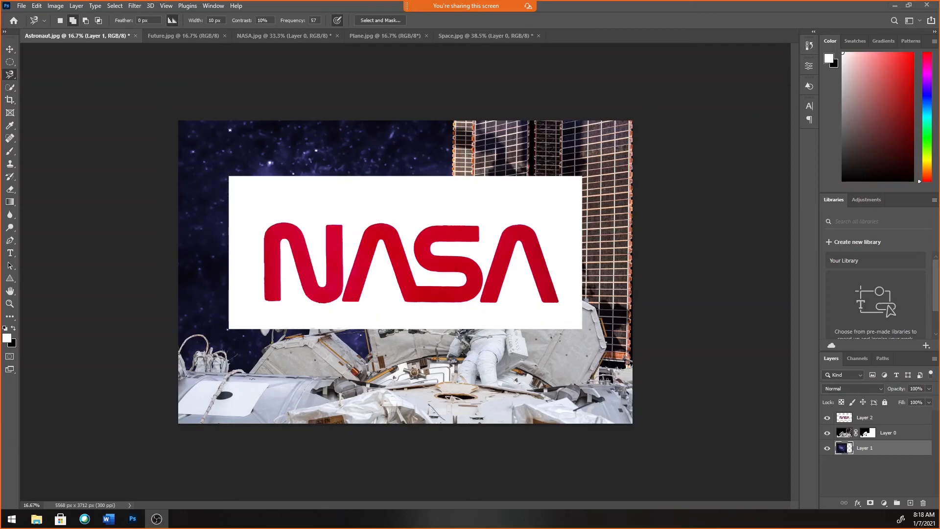
{"action": "left_click", "coordinate": [356, 271]}
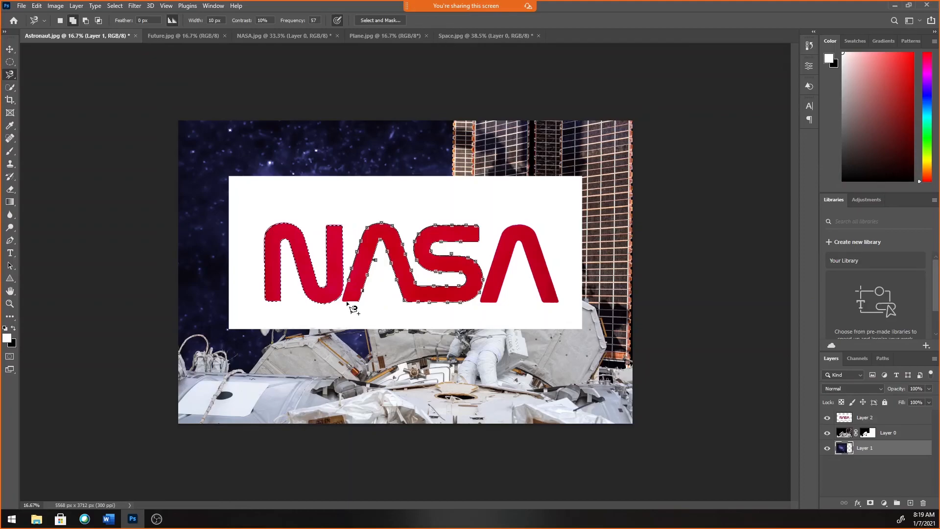
{"action": "key", "text": "Escape"}
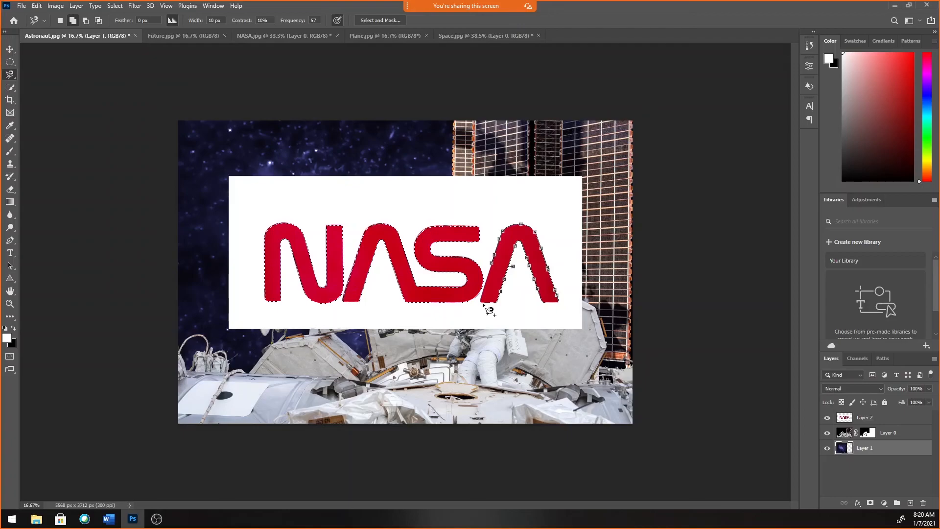
{"action": "key", "text": "Escape"}
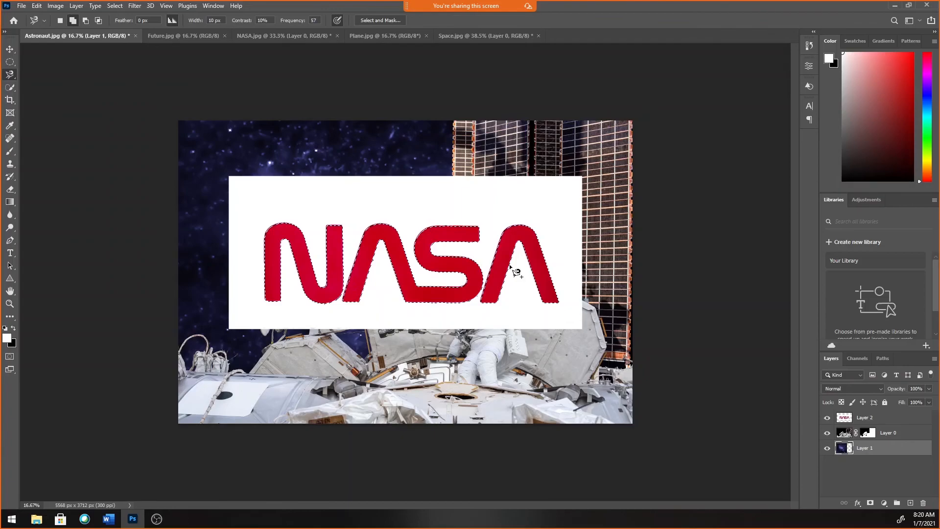
- Mask the NASA logo layer to the selected letters and move the logo to the lower-right area of the photo
{"action": "left_click", "coordinate": [864, 418]}
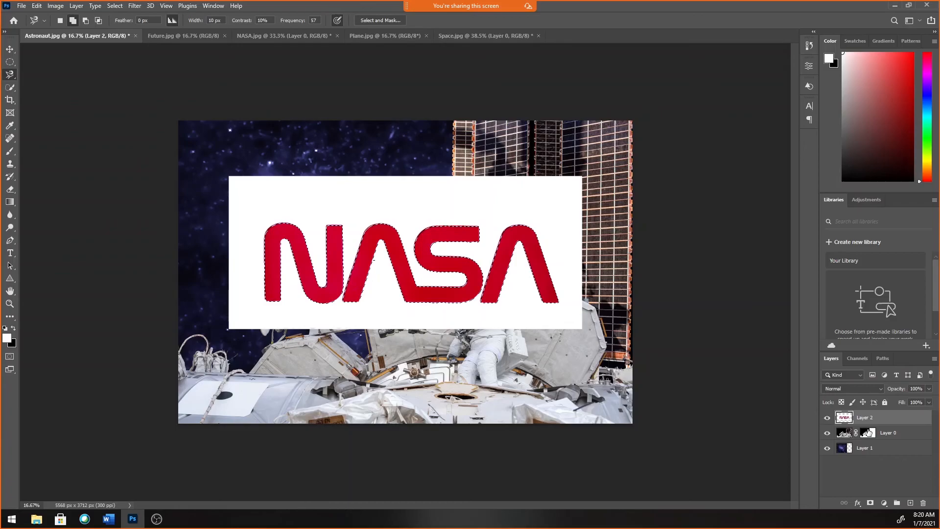
{"action": "left_click", "coordinate": [870, 503]}
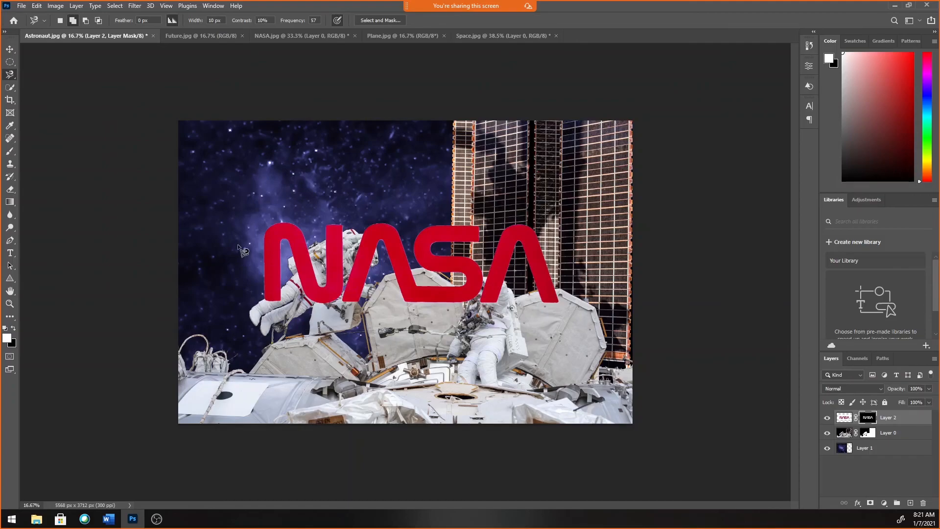
{"action": "key", "text": "v"}
{"action": "left_click_drag", "start_coordinate": [364, 289], "coordinate": [399, 345]}
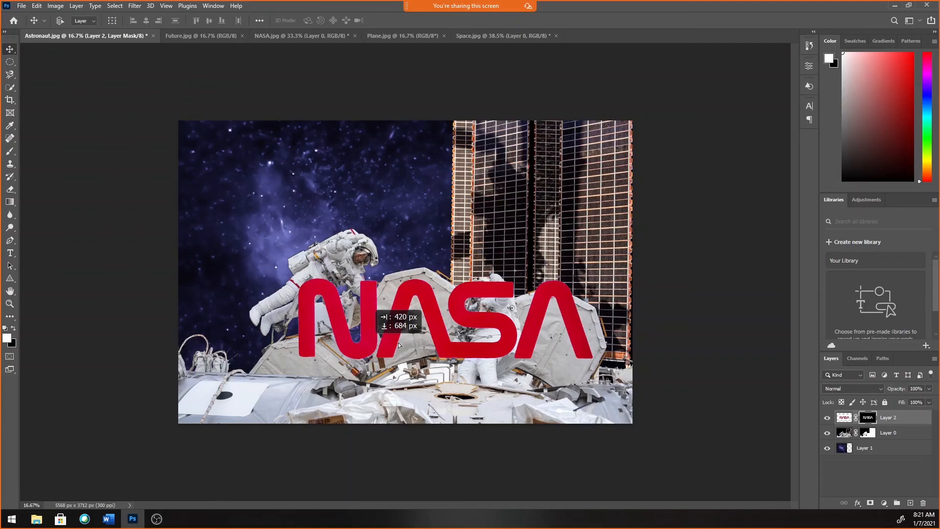
{"action": "left_click_drag", "start_coordinate": [398, 342], "coordinate": [437, 393]}
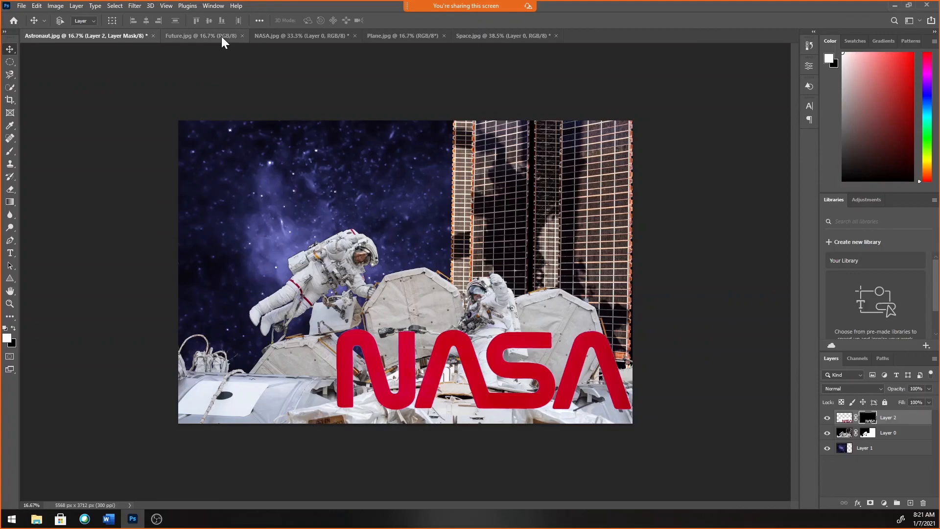
- Unlock the background of Future.jpg and copy the image into the Astronaut document with the Move tool
{"action": "left_click", "coordinate": [221, 37]}
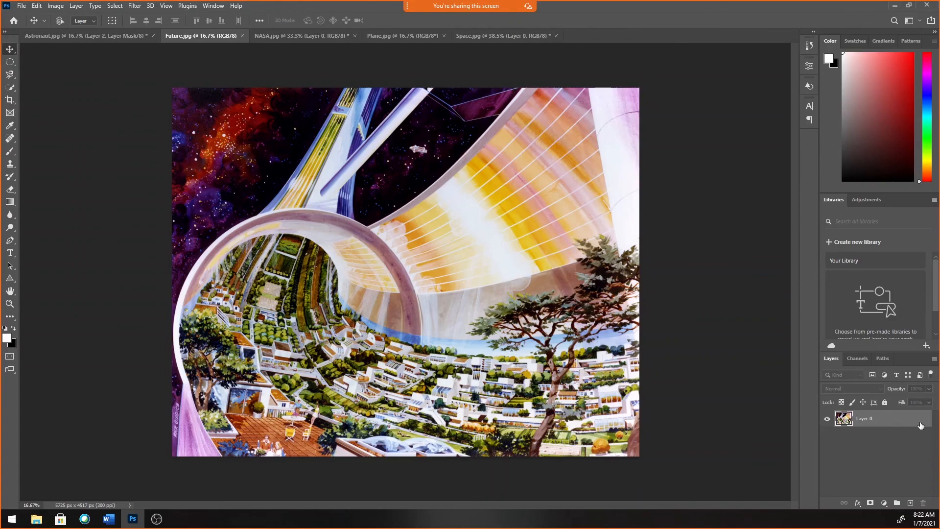
{"action": "left_click", "coordinate": [920, 425]}
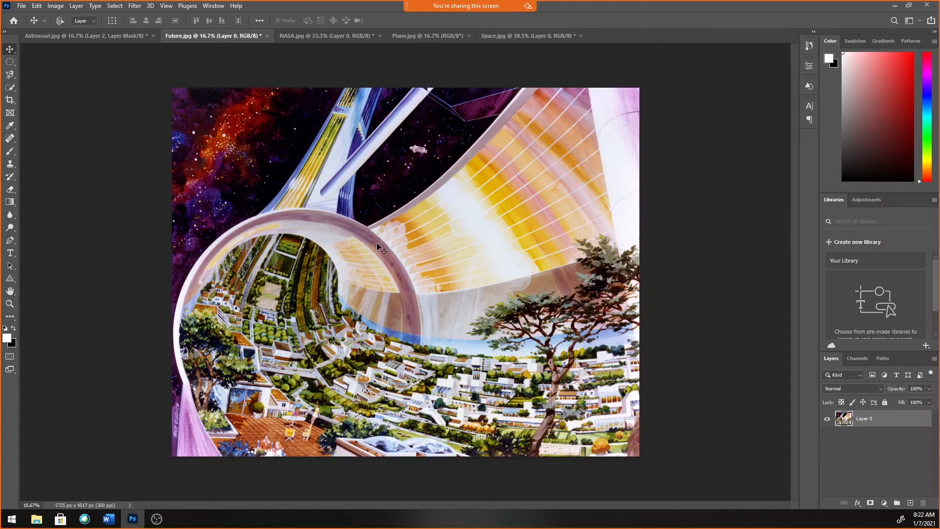
{"action": "left_click_drag", "start_coordinate": [377, 243], "coordinate": [175, 76]}
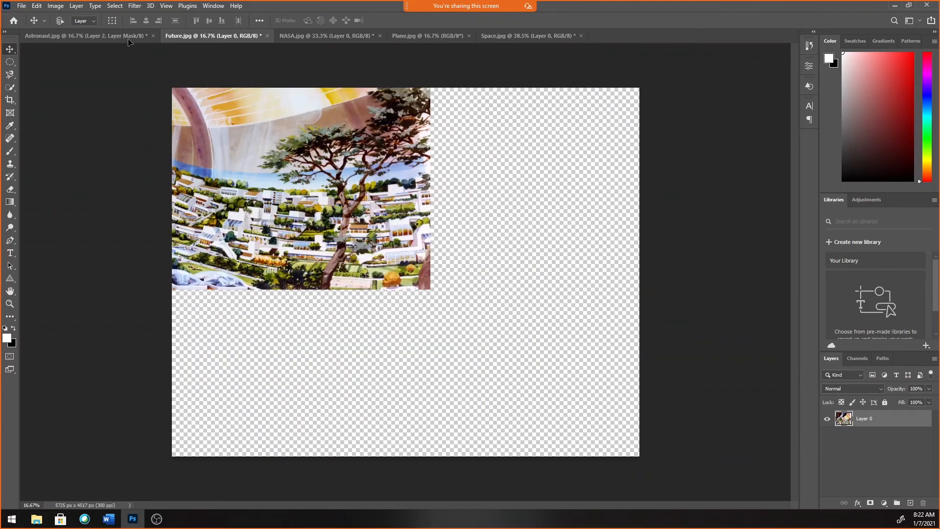
{"action": "left_click", "coordinate": [128, 40]}
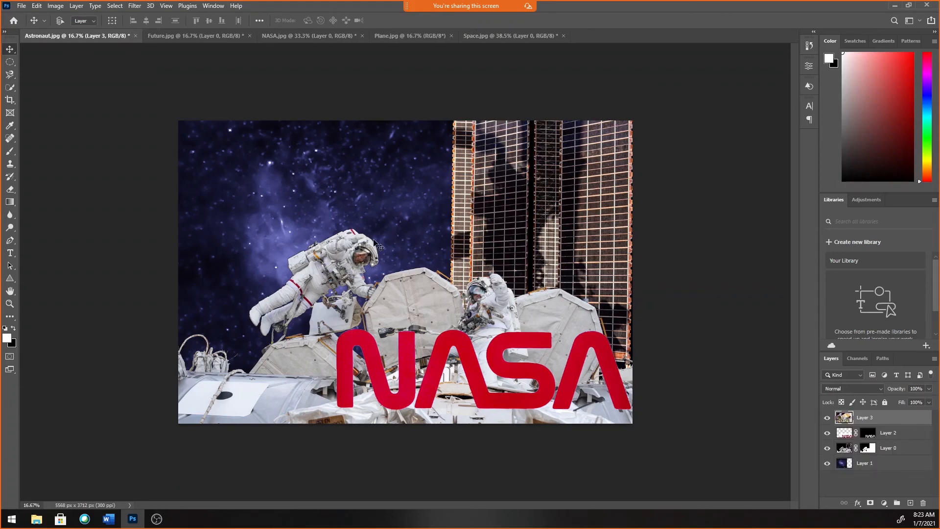
{"action": "left_click_drag", "start_coordinate": [392, 252], "coordinate": [435, 261]}
- Scale the Future image to about 46% and position it over the starry sky at the photo's upper left
{"action": "key", "text": "ctrl+t"}
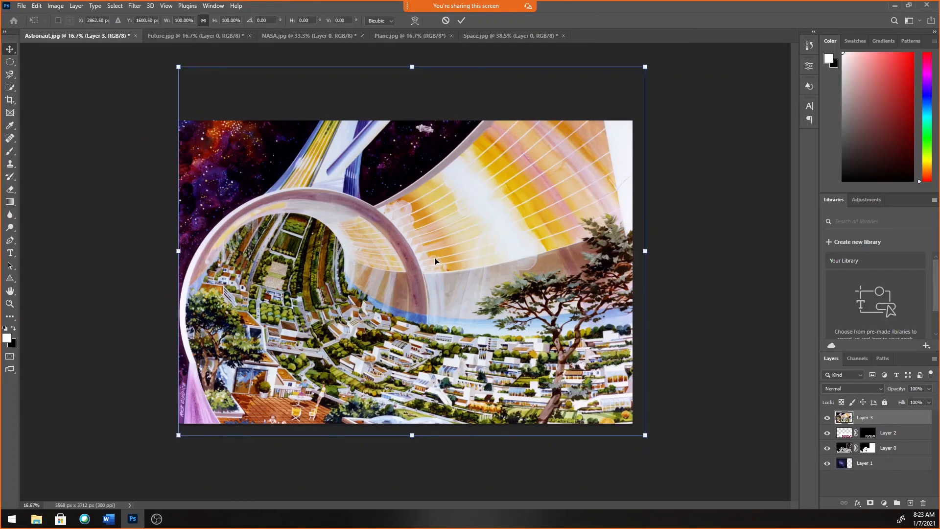
{"action": "left_click_drag", "start_coordinate": [645, 67], "coordinate": [416, 324]}
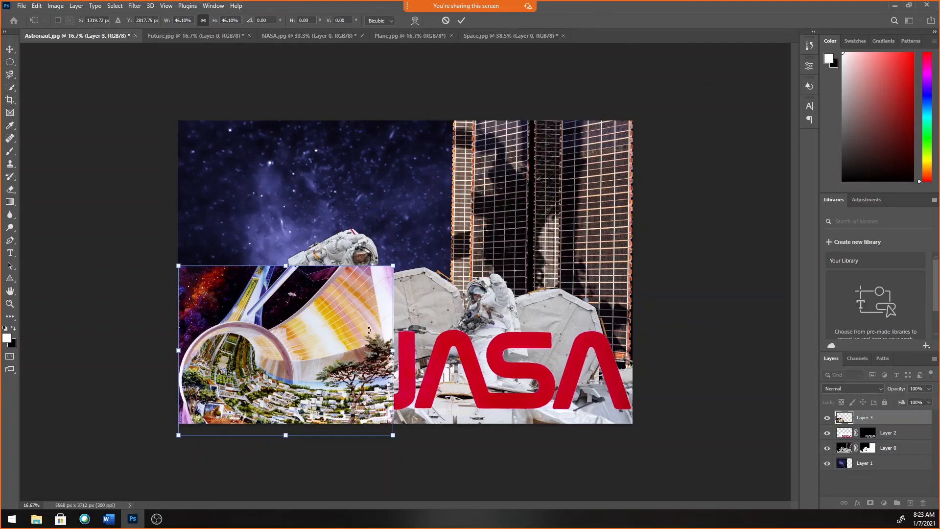
{"action": "key", "text": "Return"}
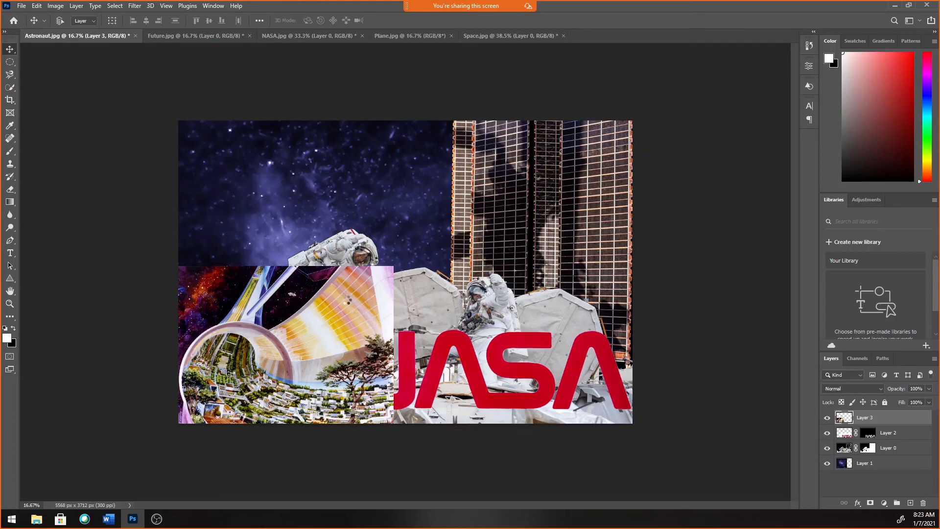
{"action": "left_click_drag", "start_coordinate": [339, 291], "coordinate": [404, 215]}
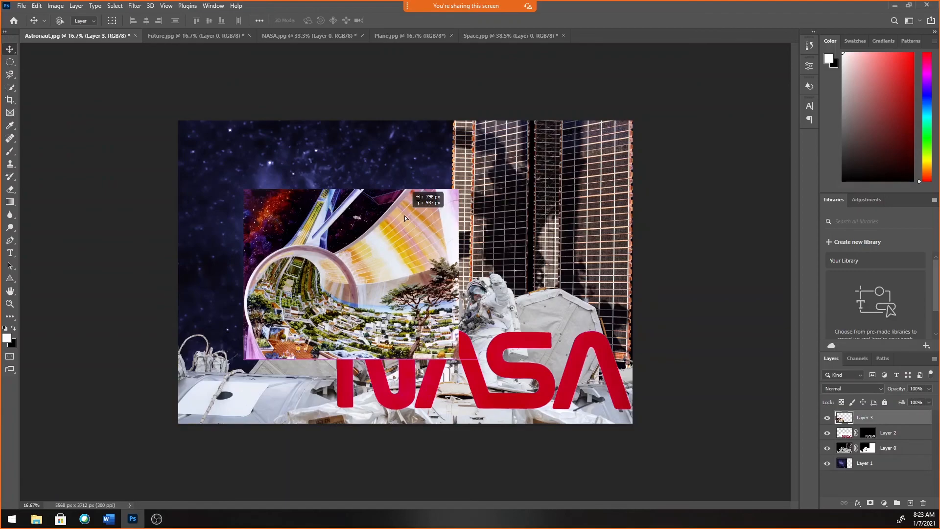
{"action": "left_click_drag", "start_coordinate": [404, 215], "coordinate": [380, 168]}
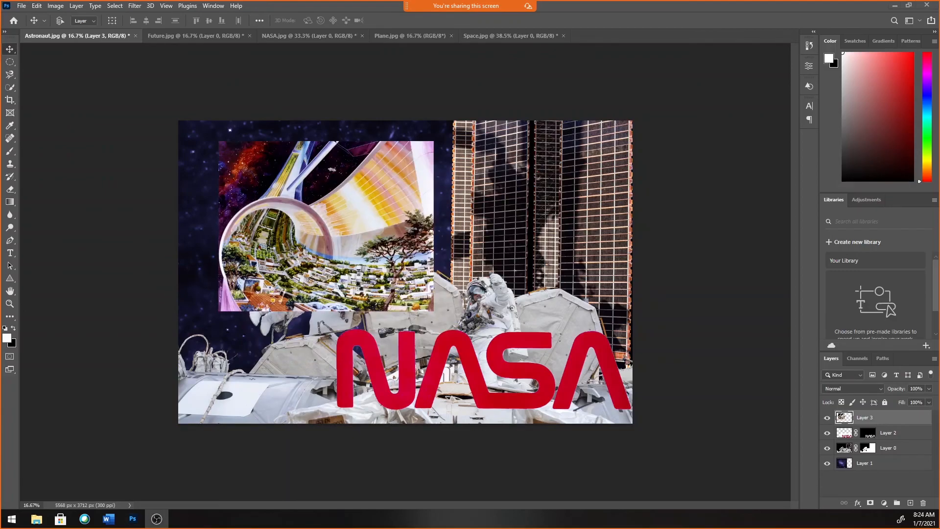
- Draw a white ellipse shape about 2070 by 1770 px over the Future image
{"action": "left_click", "coordinate": [8, 281]}
{"action": "left_click", "coordinate": [9, 280]}
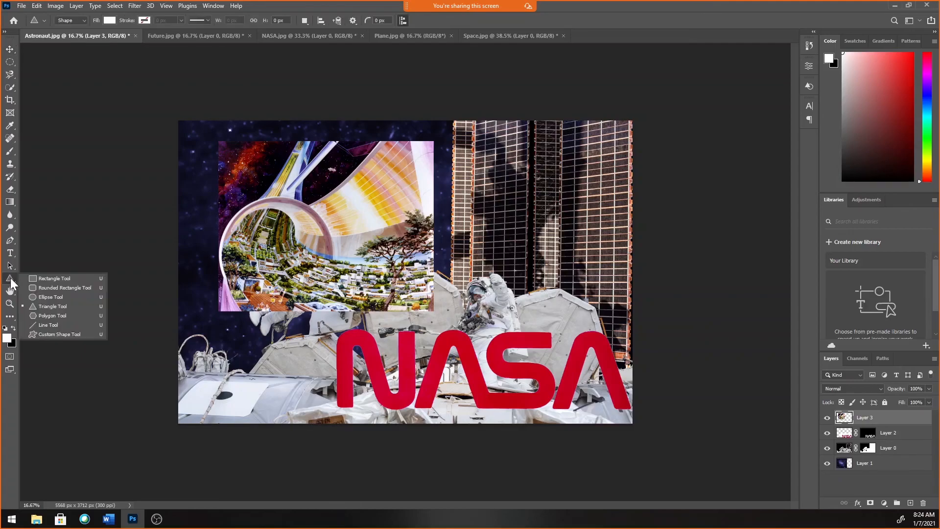
{"action": "left_click", "coordinate": [53, 294]}
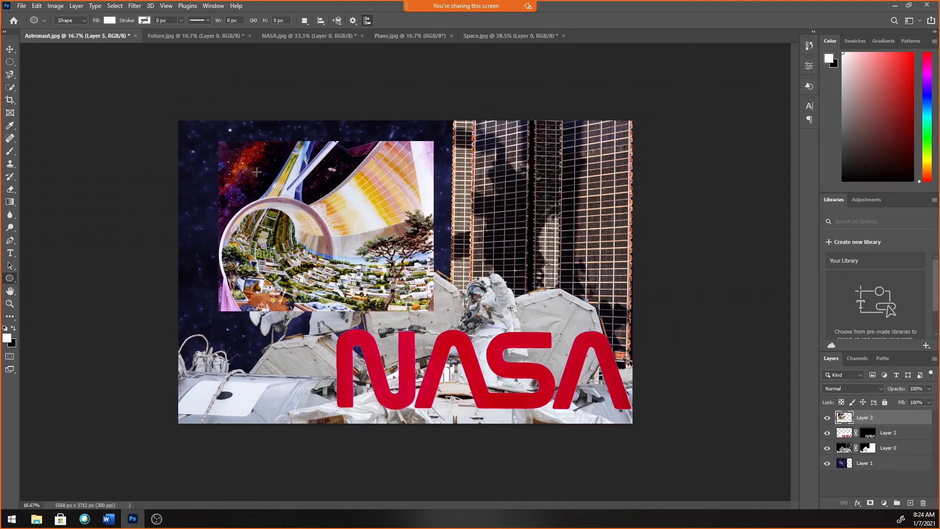
{"action": "left_click_drag", "start_coordinate": [256, 172], "coordinate": [415, 305]}
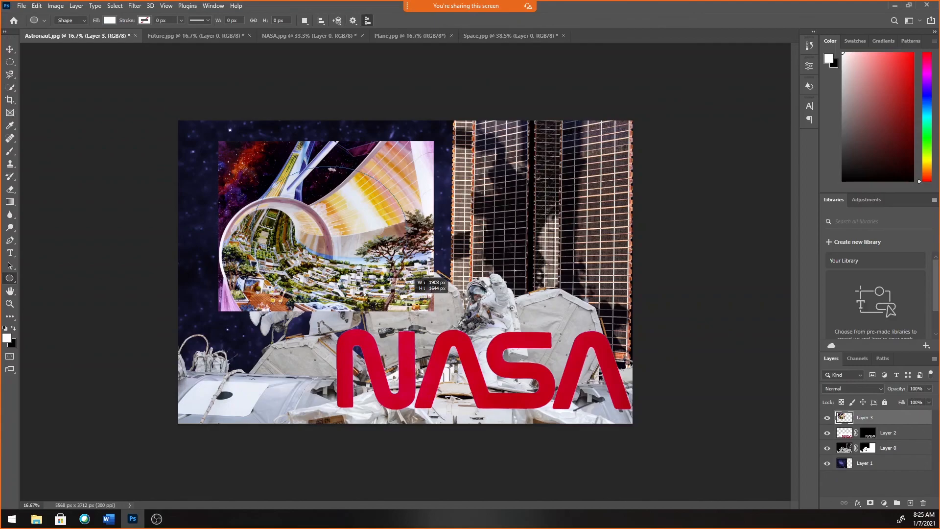
{"action": "left_click_drag", "start_coordinate": [415, 305], "coordinate": [421, 306]}
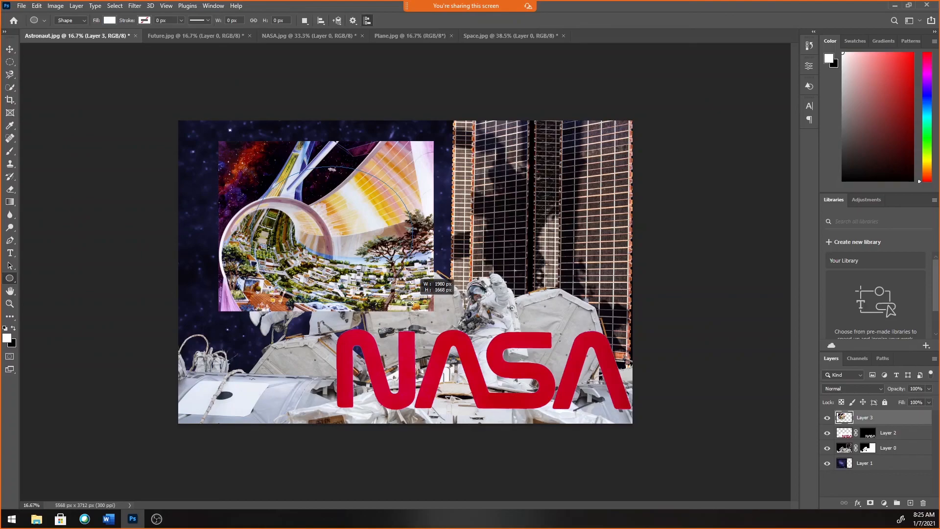
{"action": "left_click_drag", "start_coordinate": [412, 301], "coordinate": [420, 310]}
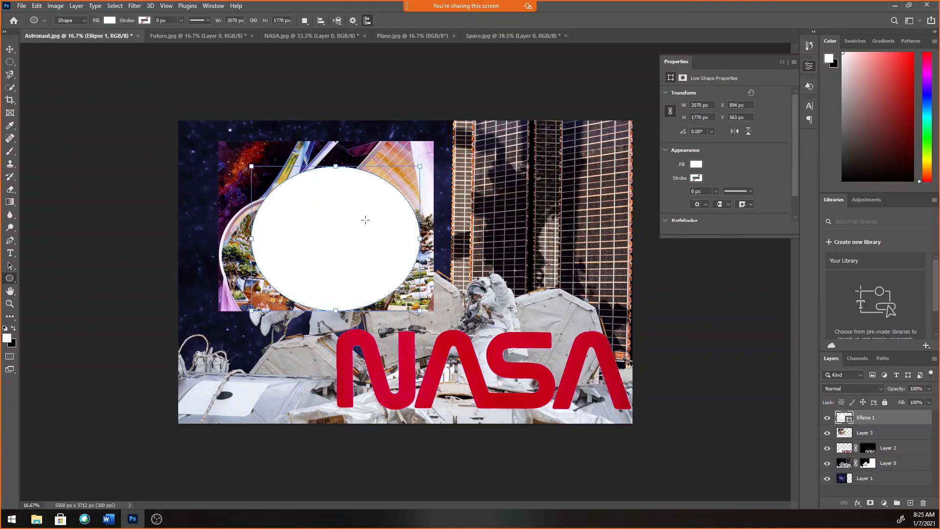
- Move the ellipse up and left to about X 714, Y 410 px and place its layer beneath the Future image layer
{"action": "left_click", "coordinate": [14, 50]}
{"action": "left_click_drag", "start_coordinate": [322, 240], "coordinate": [307, 229]}
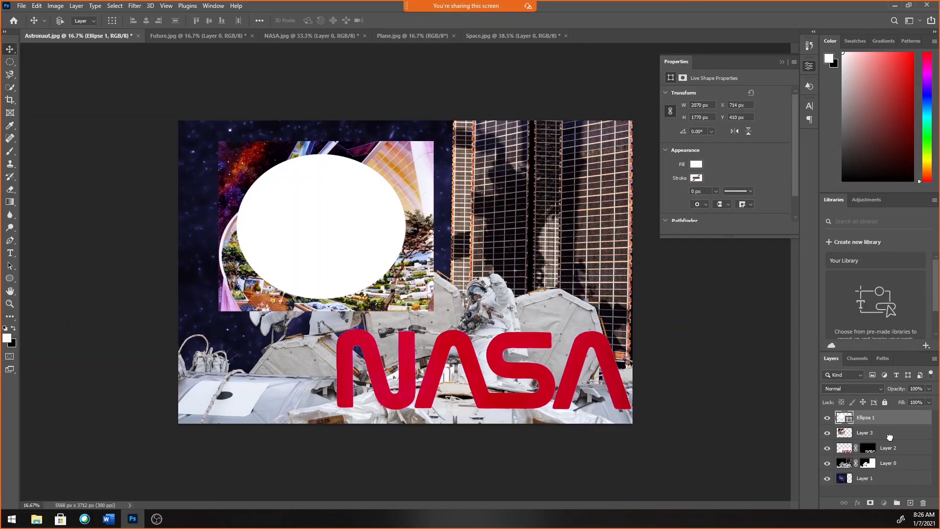
{"action": "left_click_drag", "start_coordinate": [889, 437], "coordinate": [870, 426]}
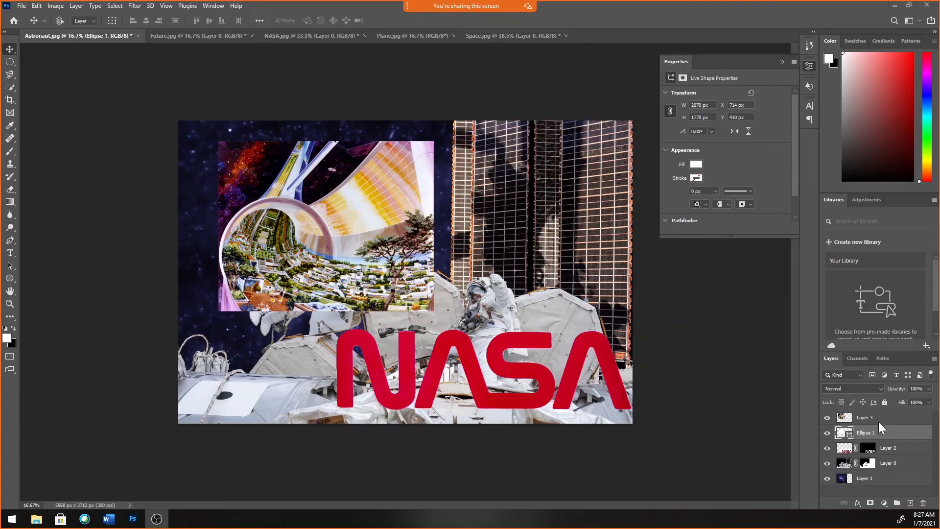
- Create a clipping mask that confines the Future image layer to the white ellipse beneath it
{"action": "left_click", "coordinate": [849, 418]}
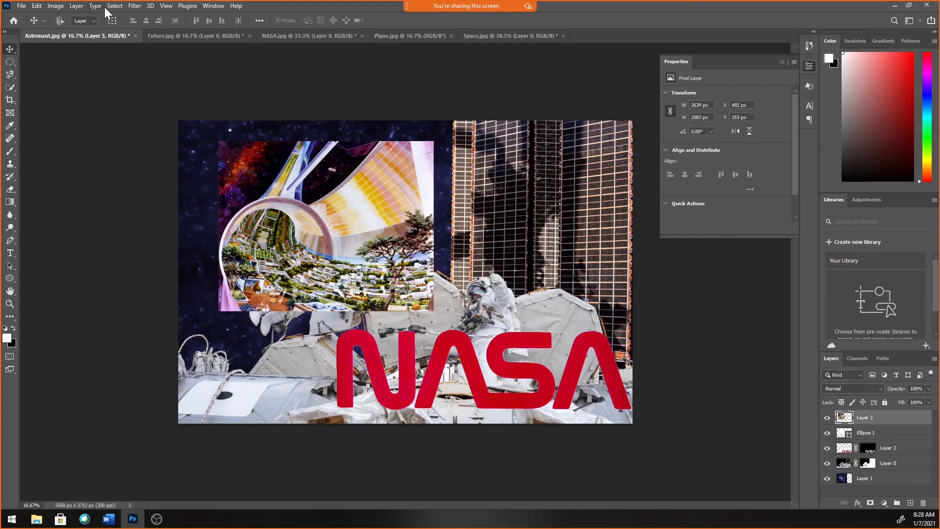
{"action": "left_click", "coordinate": [76, 7]}
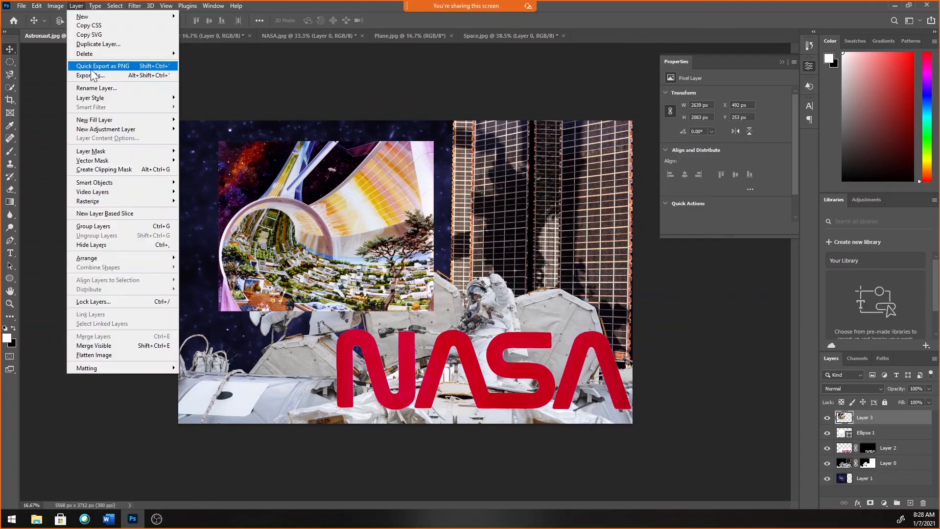
{"action": "left_click", "coordinate": [143, 172]}
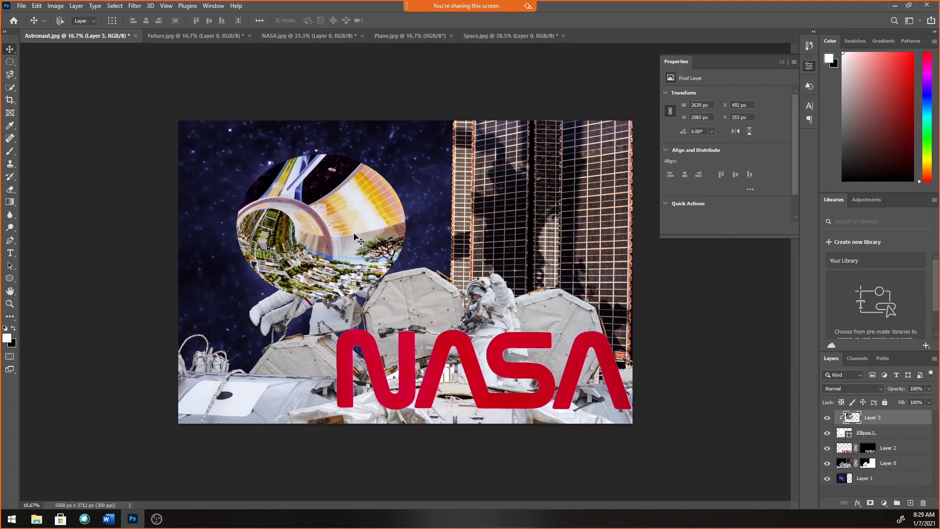
- Shift the clipped Future image inside the ellipse to about X 492, Y 97 px so it fills the whole shape
{"action": "left_click_drag", "start_coordinate": [356, 238], "coordinate": [272, 224]}
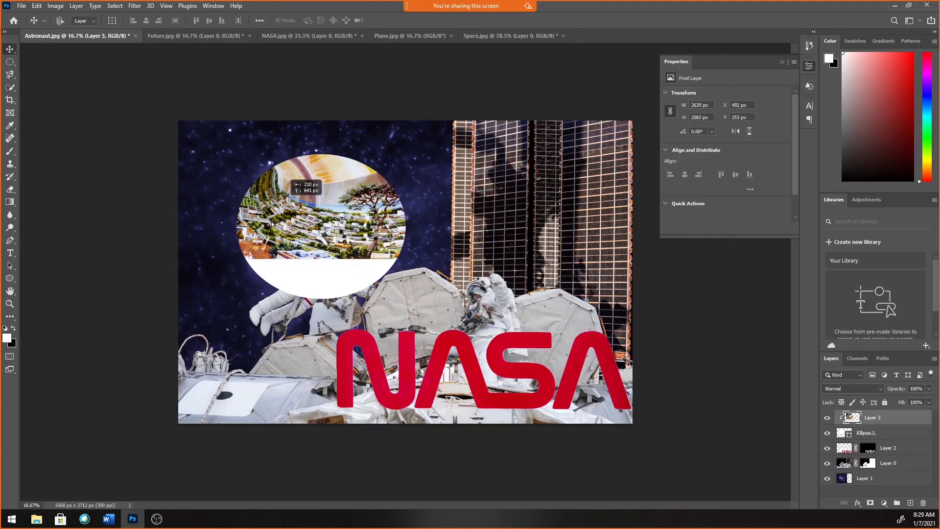
{"action": "left_click_drag", "start_coordinate": [271, 221], "coordinate": [339, 216]}
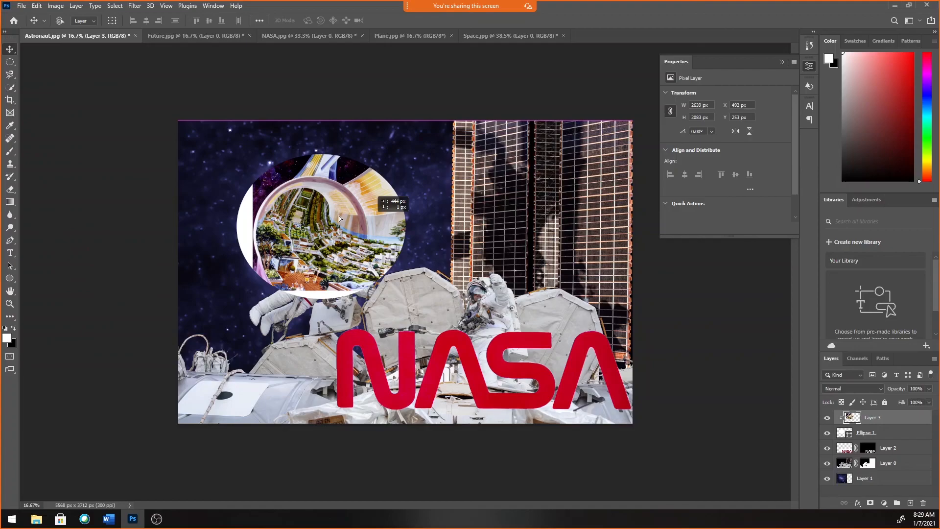
{"action": "left_click_drag", "start_coordinate": [339, 215], "coordinate": [304, 223]}
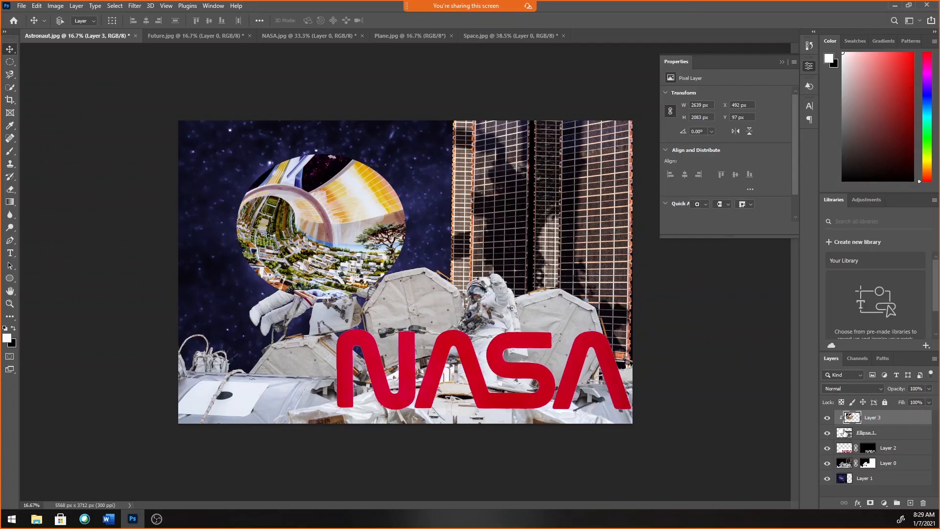
- Move the ellipse layer on its own to about X 594, Y 332 px, keeping it filled by the Future image
{"action": "left_click", "coordinate": [844, 433]}
{"action": "left_click_drag", "start_coordinate": [409, 247], "coordinate": [350, 240]}
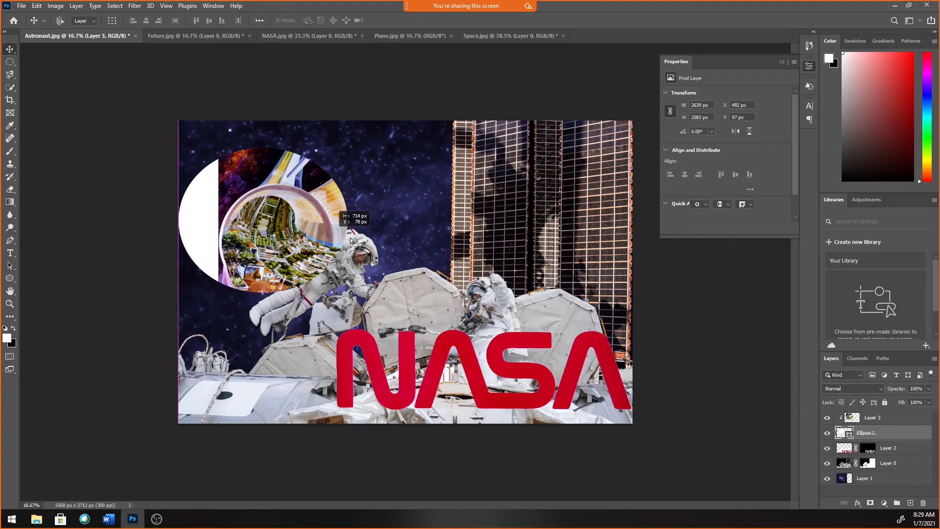
{"action": "left_click_drag", "start_coordinate": [351, 240], "coordinate": [387, 235]}
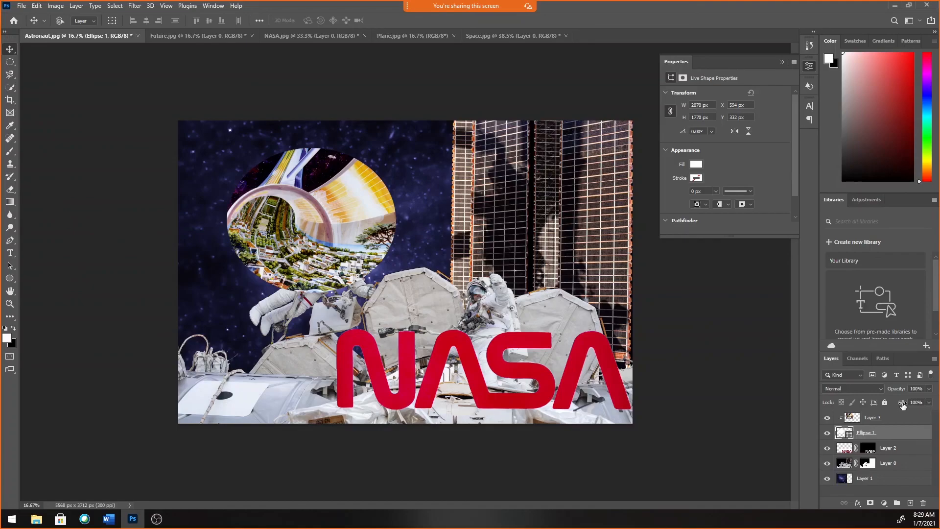
- Select the ellipse and the Future image layers together and move them over the solar panels at the photo's upper right
{"action": "key", "text": "ctrl+z"}
{"action": "left_click", "coordinate": [899, 419], "text": "shift"}
{"action": "left_click_drag", "start_coordinate": [357, 228], "coordinate": [566, 212]}
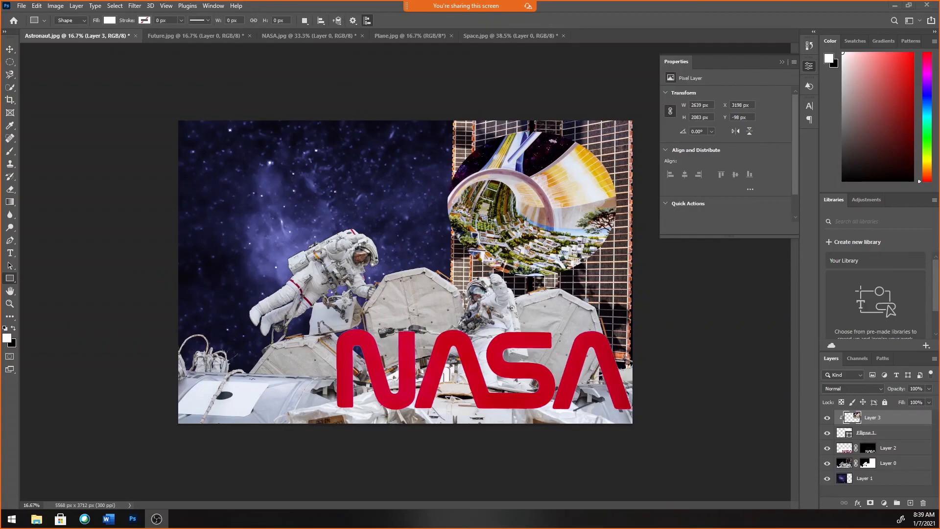
- Unlock the background of Plane.jpg and copy the image into the Astronaut document as a top layer with a layer mask
{"action": "left_click", "coordinate": [386, 34]}
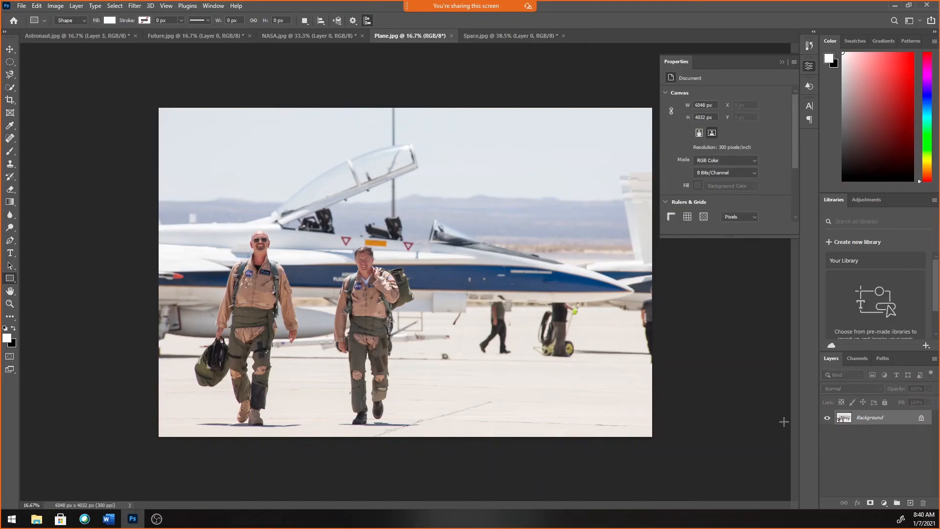
{"action": "left_click", "coordinate": [922, 418]}
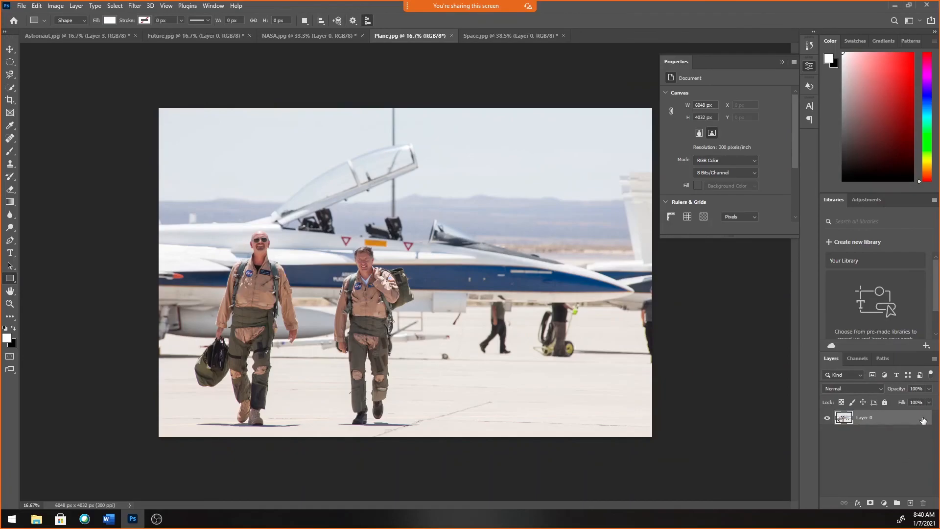
{"action": "key", "text": "ctrl+z"}
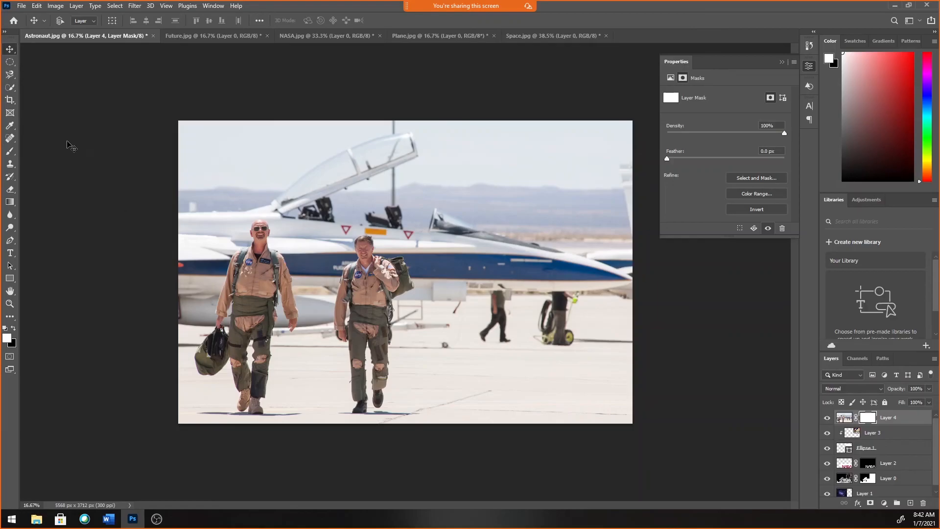
- Paint black brush strokes on the plane layer's mask across the sky and down to the NASA logo to hide those areas
{"action": "left_click", "coordinate": [10, 152]}
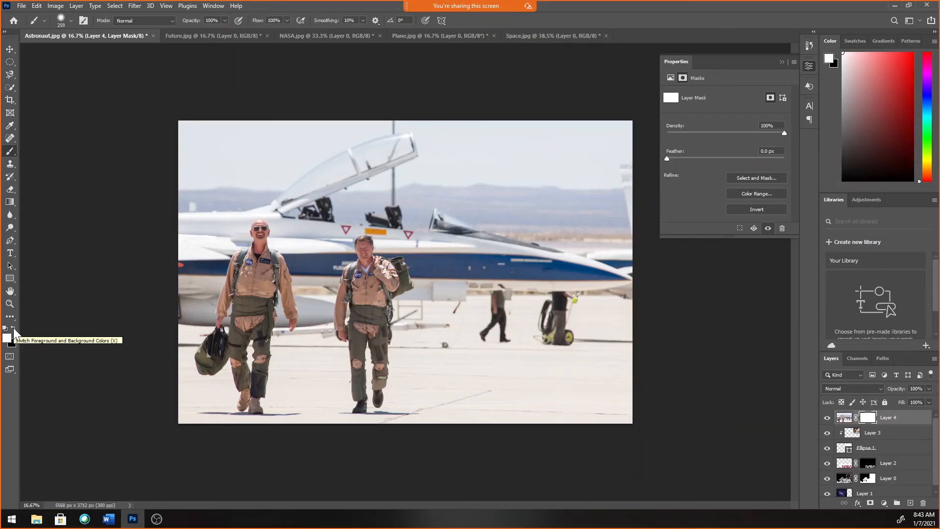
{"action": "left_click", "coordinate": [13, 329]}
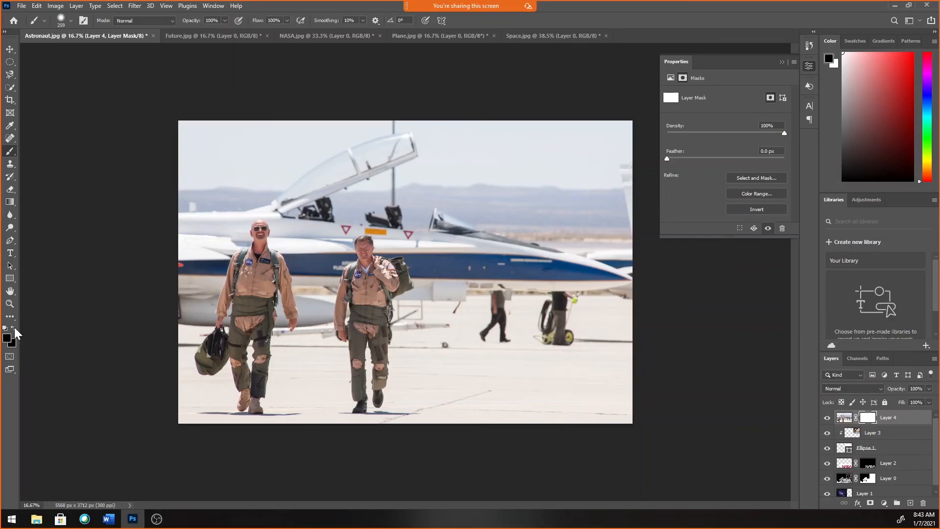
{"action": "left_click", "coordinate": [13, 328]}
{"action": "key", "text": "x"}
{"action": "key", "text": "x"}
{"action": "key", "text": "x"}
{"action": "left_click_drag", "start_coordinate": [195, 217], "coordinate": [563, 358]}
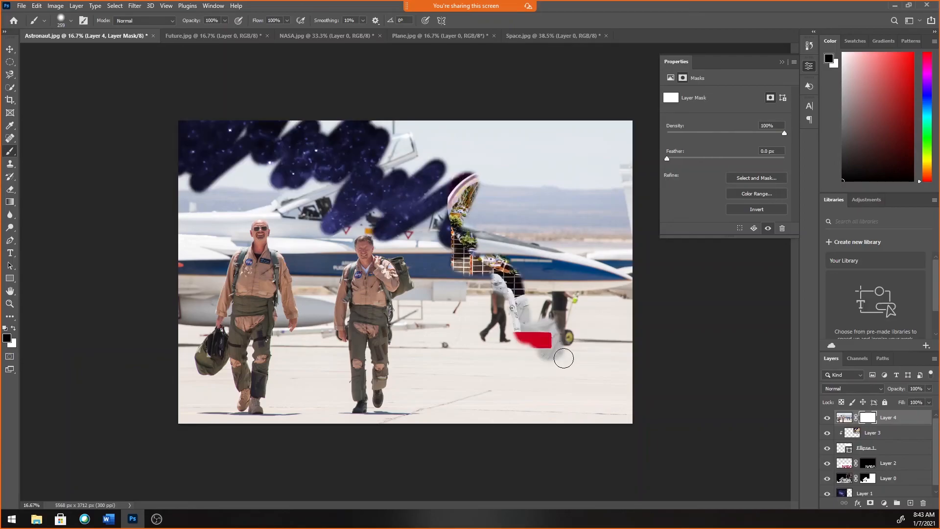
{"action": "left_click_drag", "start_coordinate": [564, 357], "coordinate": [490, 377]}
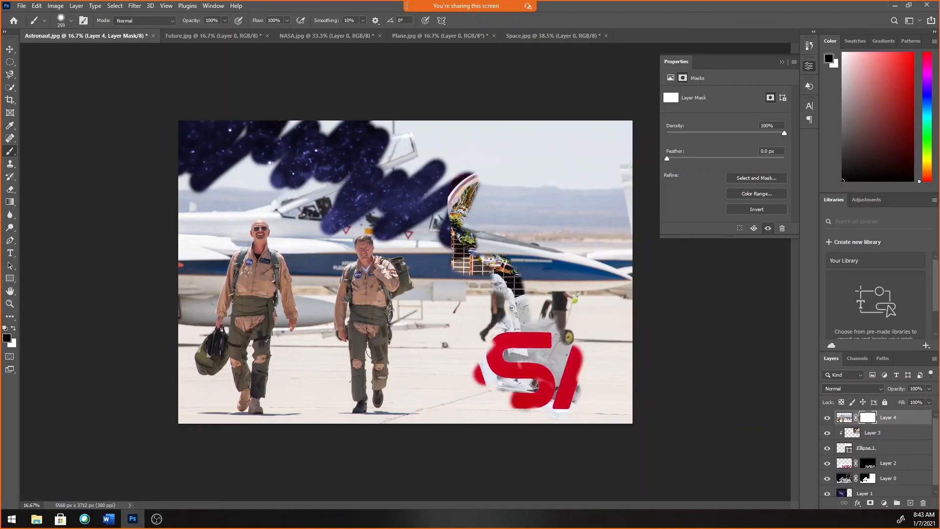
- Paint white on the plane layer's mask to restore the plane around the cockpit canopy
{"action": "key", "text": "x"}
{"action": "key", "text": "ctrl+z"}
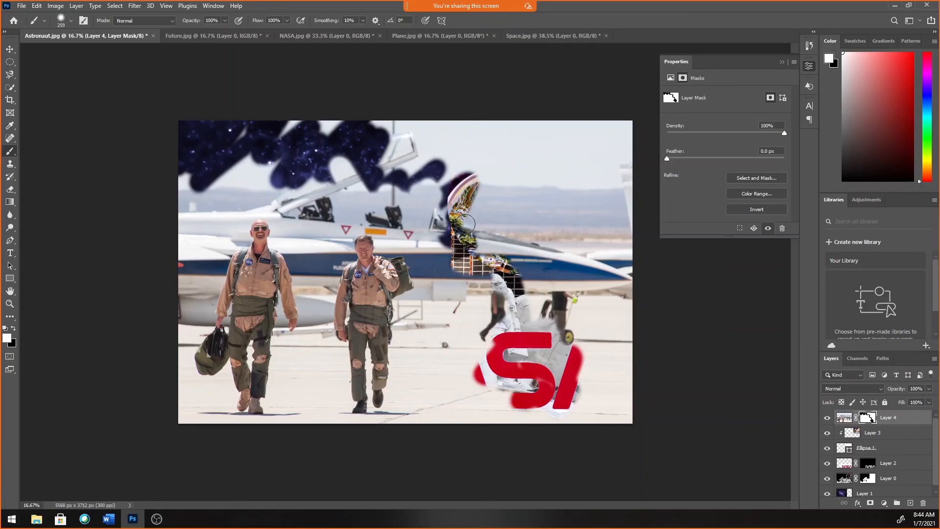
{"action": "key", "text": "ctrl+z"}
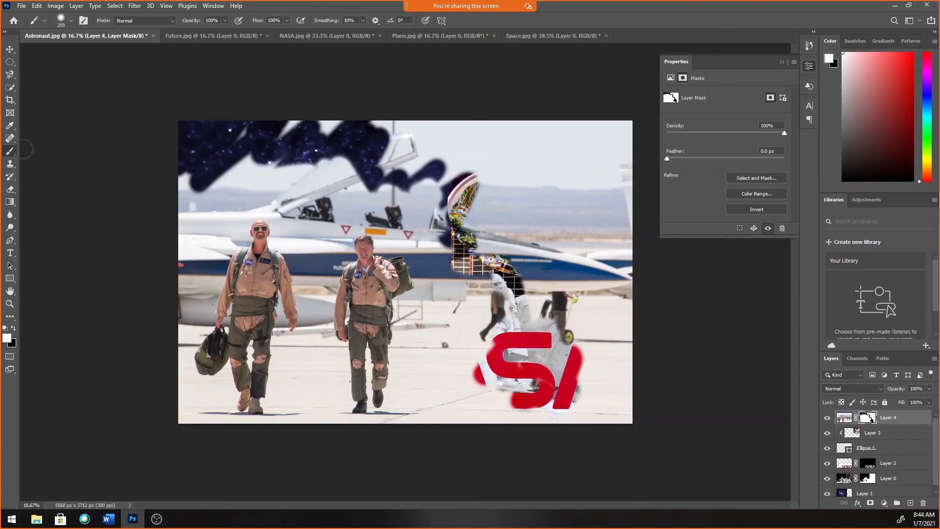
- Apply a short vertical black-to-white linear gradient to the plane layer's mask around the pilots' head height, fading out the sky
{"action": "left_click", "coordinate": [10, 202]}
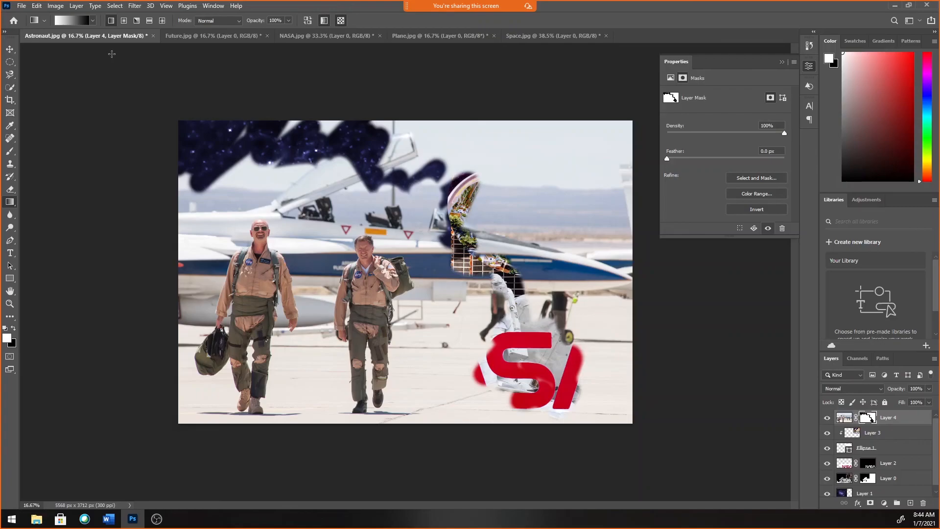
{"action": "left_click_drag", "start_coordinate": [327, 215], "coordinate": [329, 238]}
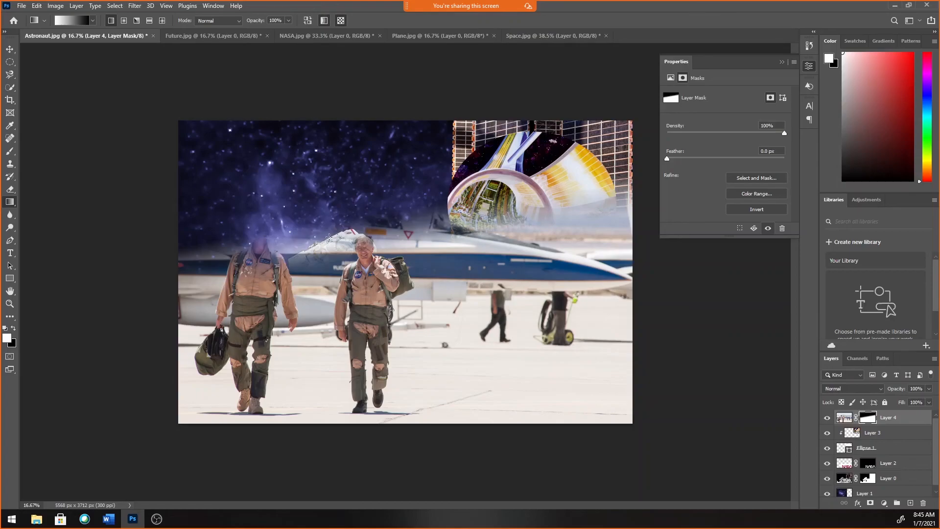
{"action": "key", "text": "ctrl+z"}
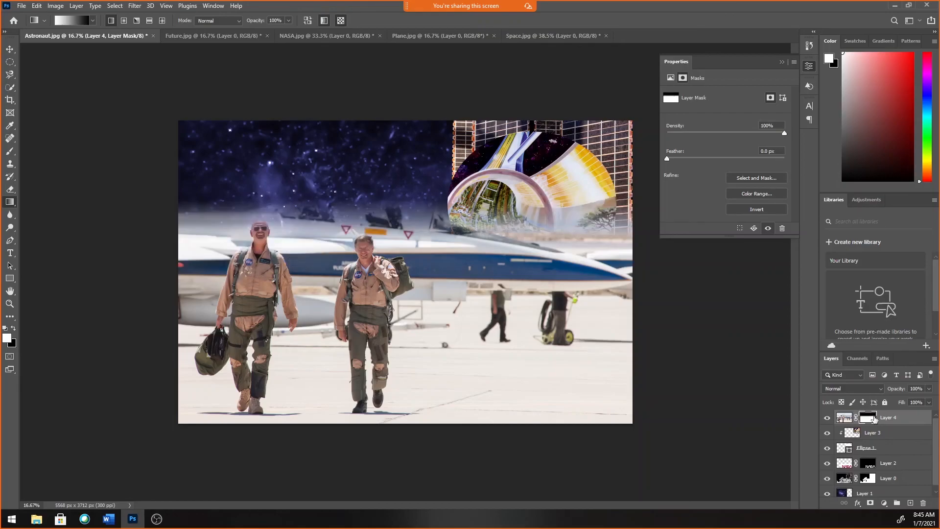